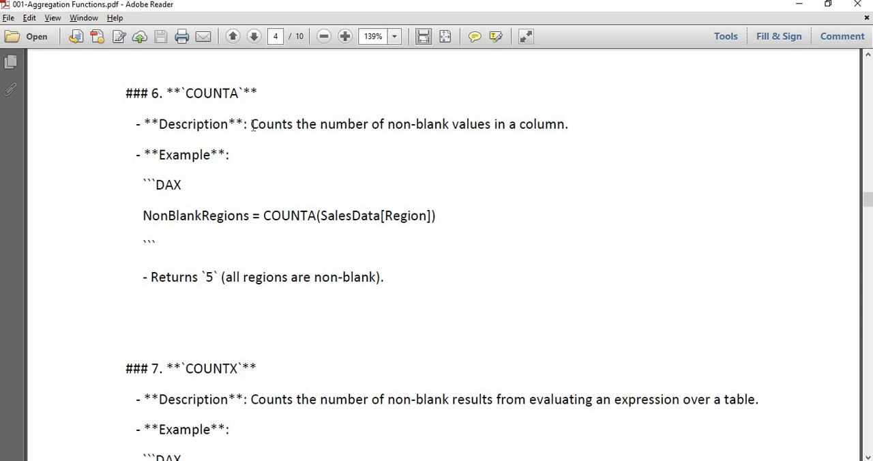
Examine the COUNTA description, its NonBlankRegions example formula and the stated return value
left_click_drag(253, 126, 520, 129)
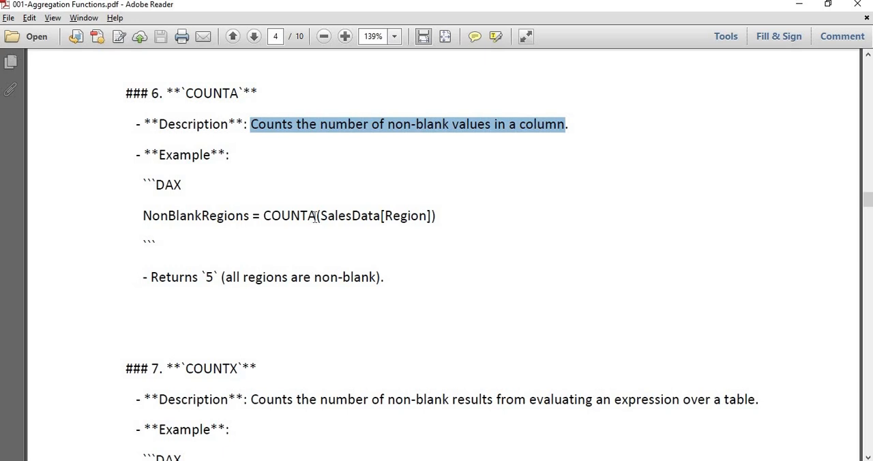
left_click_drag(315, 216, 265, 216)
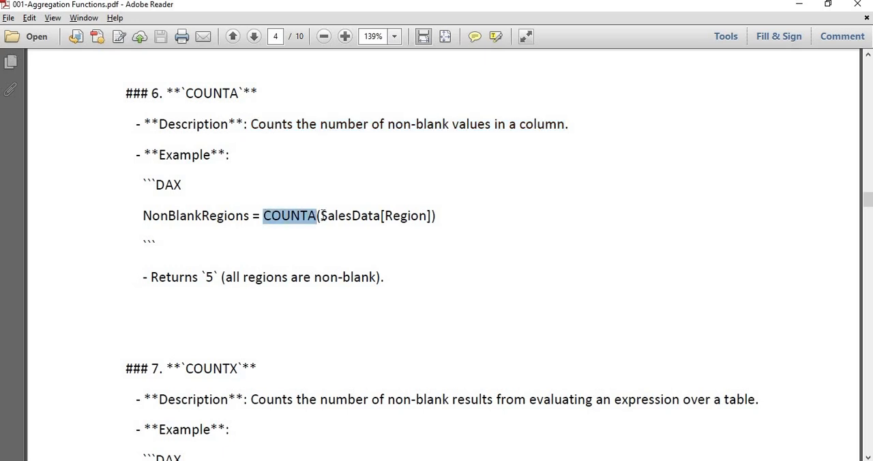
left_click_drag(321, 216, 427, 219)
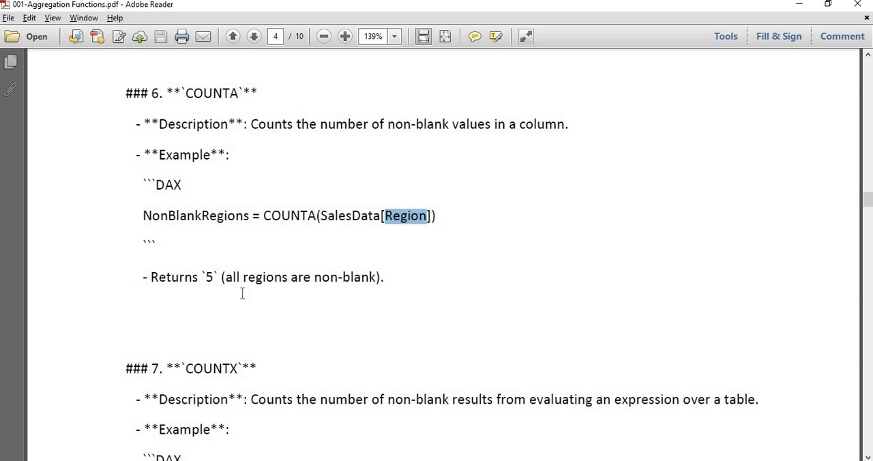
left_click_drag(210, 277, 175, 280)
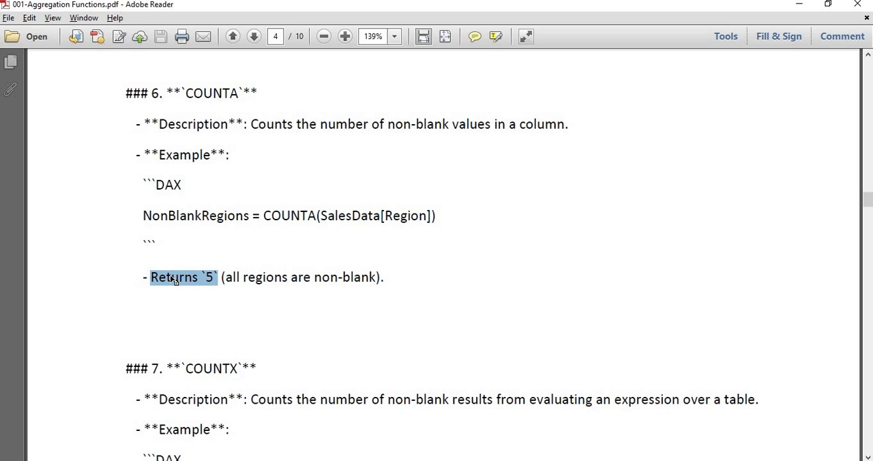
Switch to the Excel workbook and copy the COUNT label block in J17:L18 to J20
key("alt+Tab")
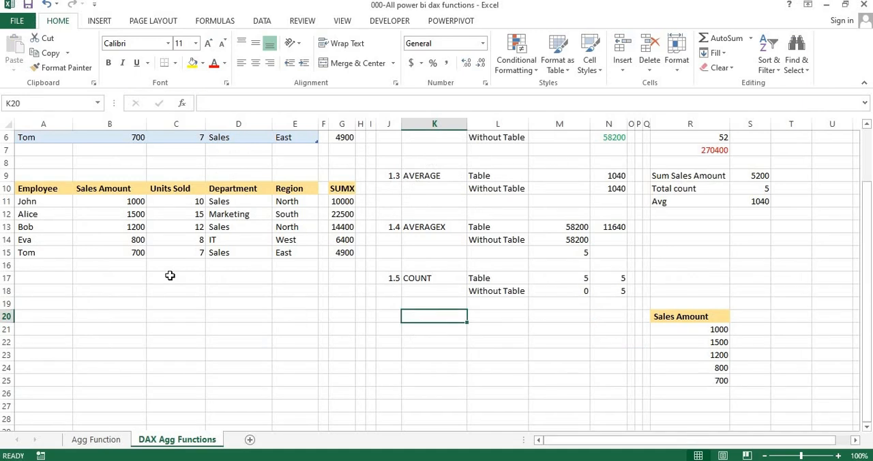
key("Up")
key("Up")
key("Up")
key("Left")
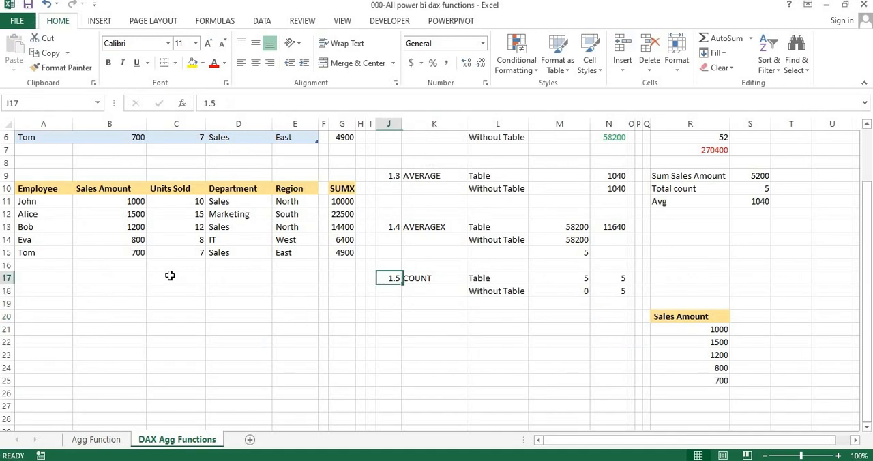
key("shift+Right")
key("shift+Right")
key("shift+Right")
key("shift+Right")
key("shift+Left")
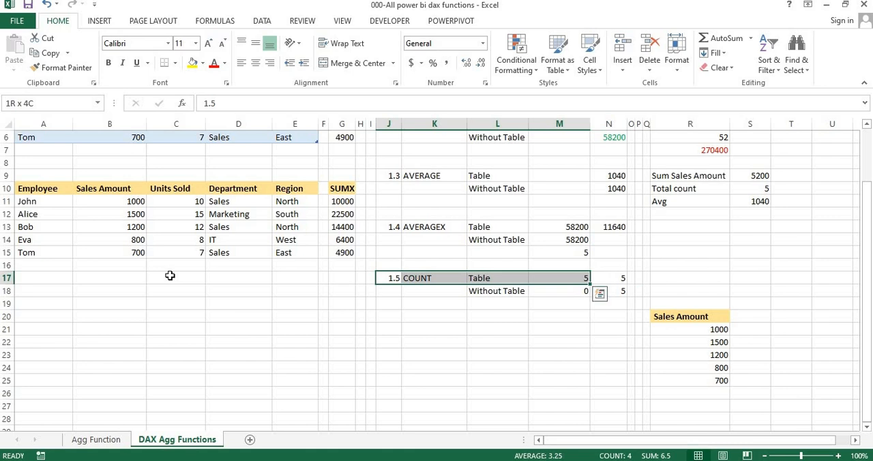
key("shift+Left")
key("shift+Down")
key("ctrl+c")
key("Down")
key("Down")
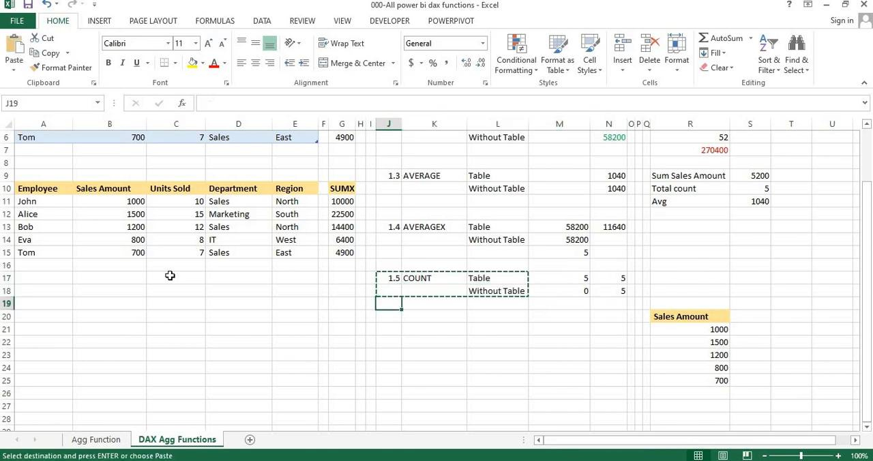
key("Down")
key("Down")
key("Up")
key("ctrl+v")
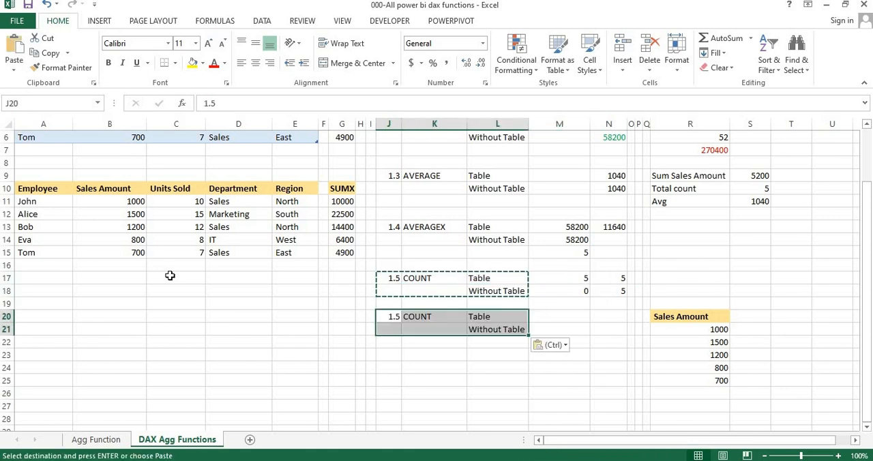
Renumber the copied label block as 1.6 and change its function name to COUNTA
key("Right")
key("Left")
type("1.6")
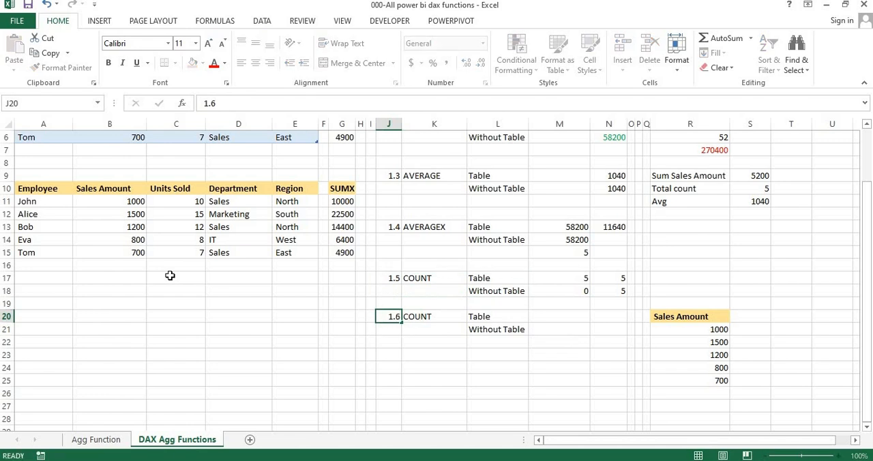
key("Return")
key("Up")
key("Right")
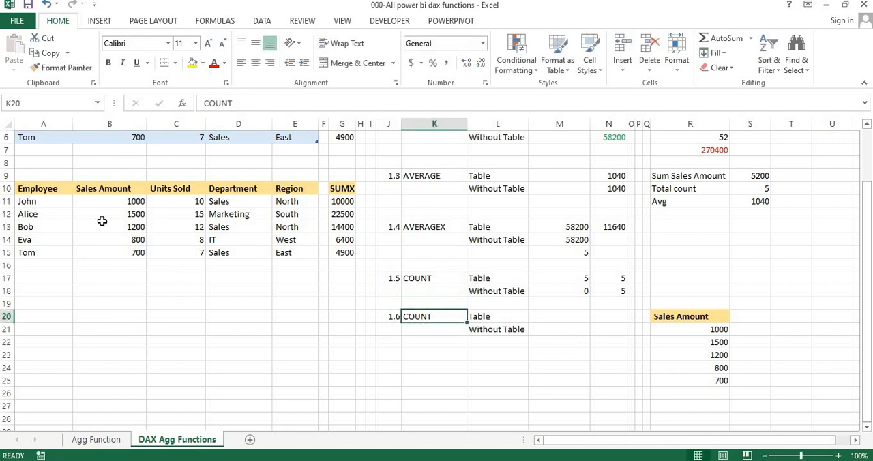
left_click(255, 104)
type("A")
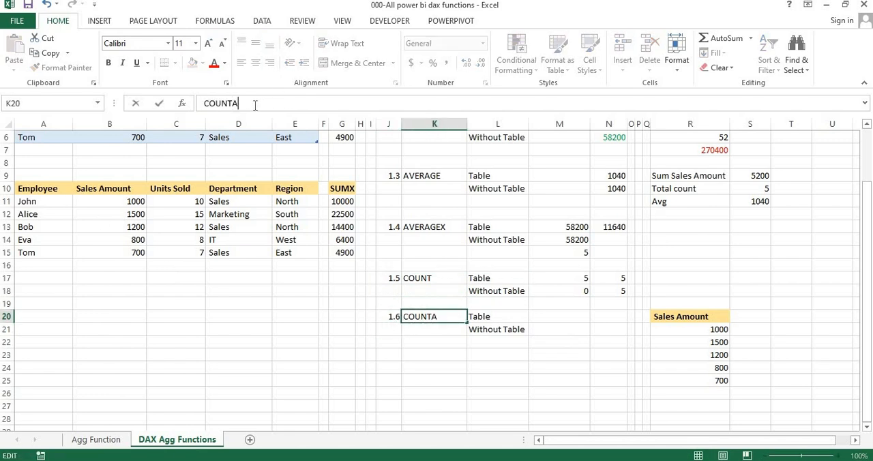
key("Return")
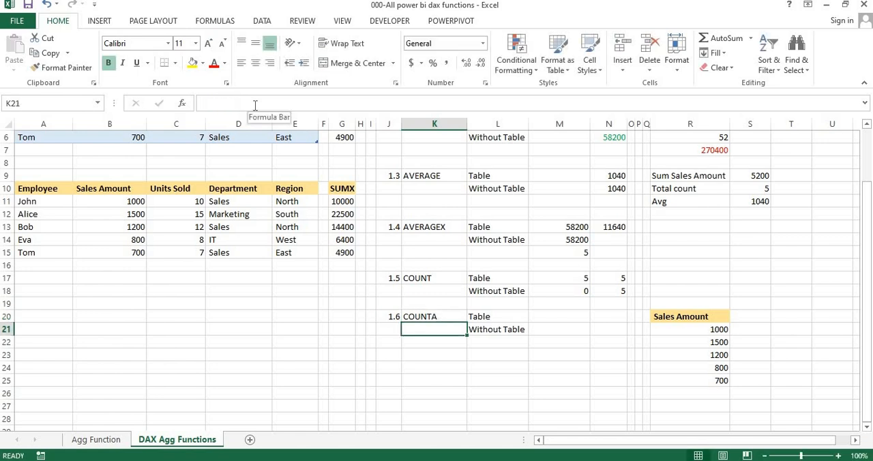
Duplicate the Sales Amount list from R20:R25 into S20:S25 and autofit the new column's width
key("Up")
key("Right")
key("Right")
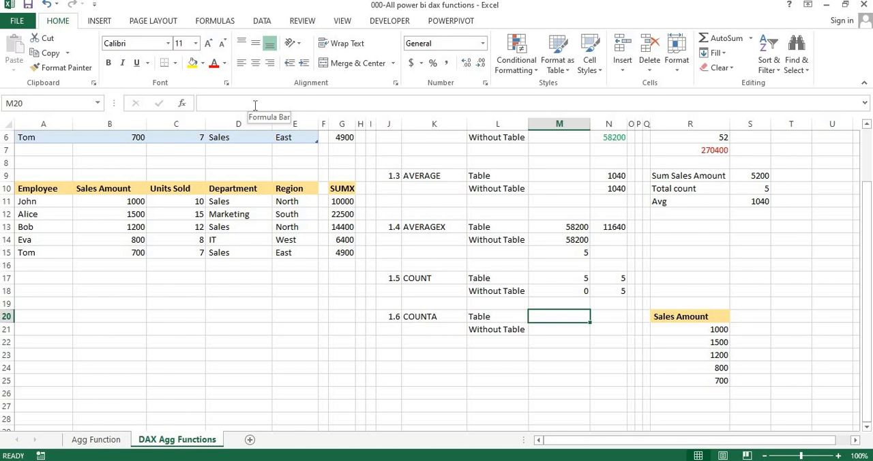
key("Right")
key("Right")
key("Right")
key("Right")
key("Right")
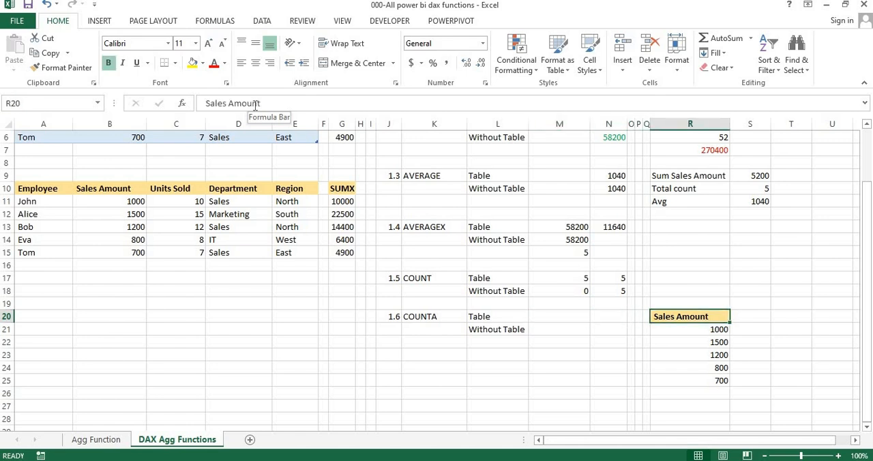
key("ctrl+shift+Down")
key("ctrl+c")
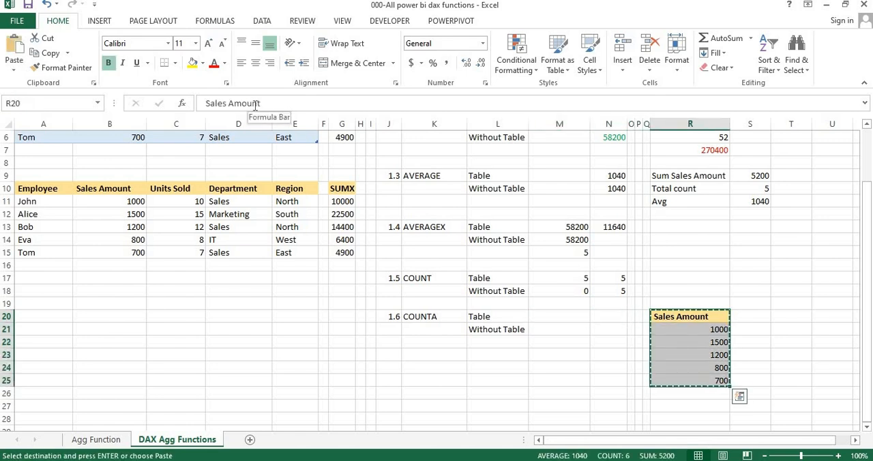
left_click(747, 318)
key("ctrl+v")
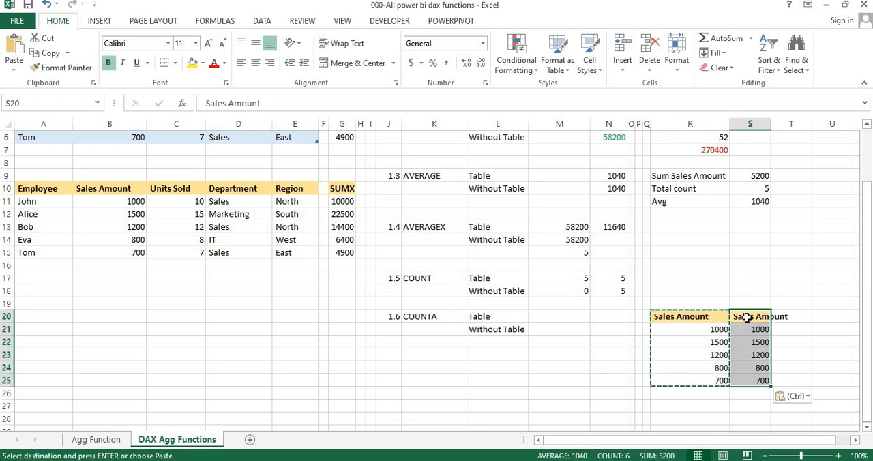
key("alt+o")
key("c")
key("a")
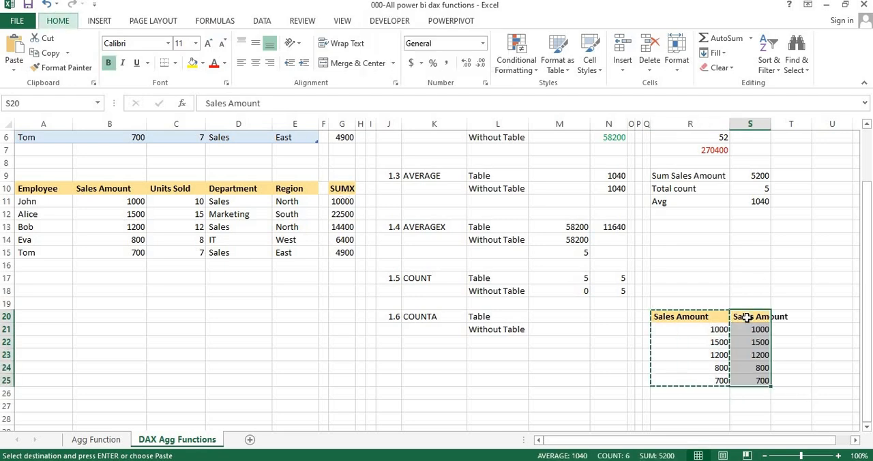
Replace the duplicated list's values with the text North in S22 and South in S24
left_click(769, 343)
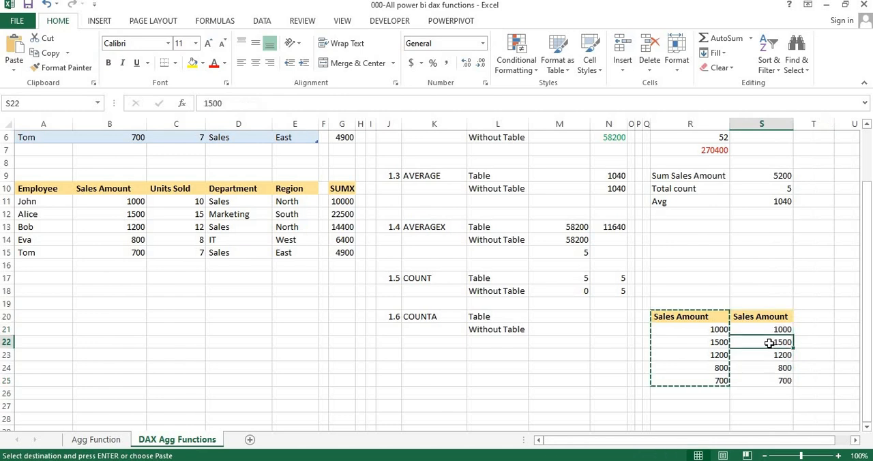
key("Escape")
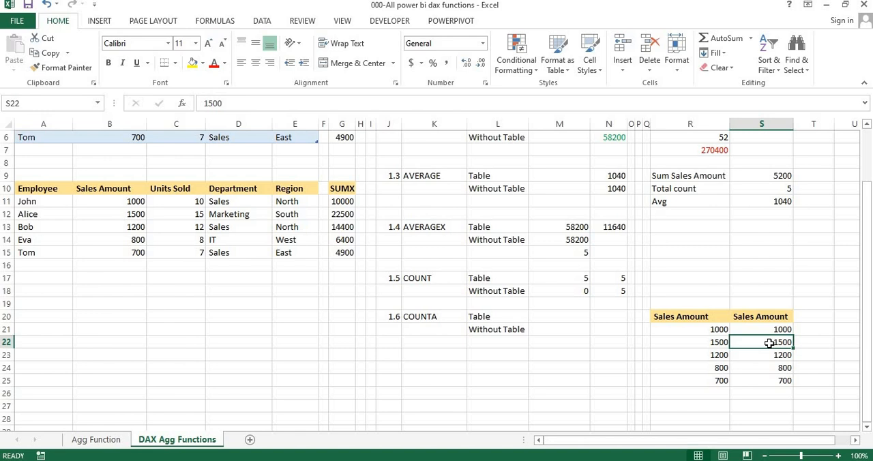
type("Nor")
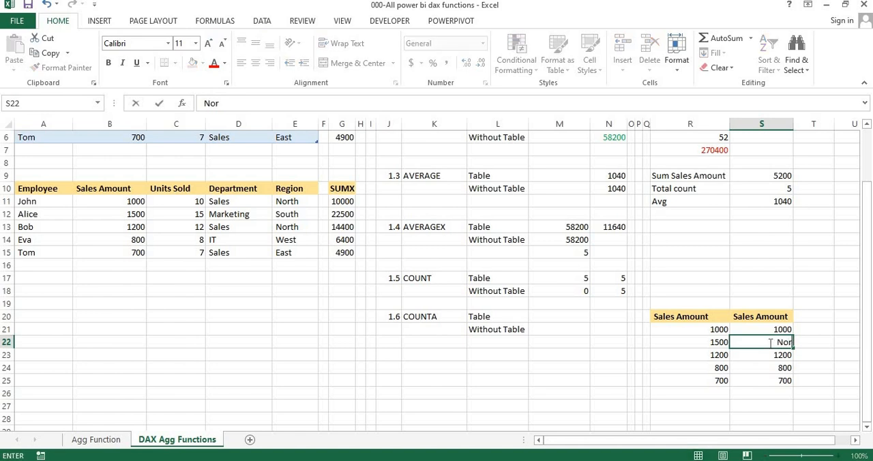
type("th")
key("Return")
key("Return")
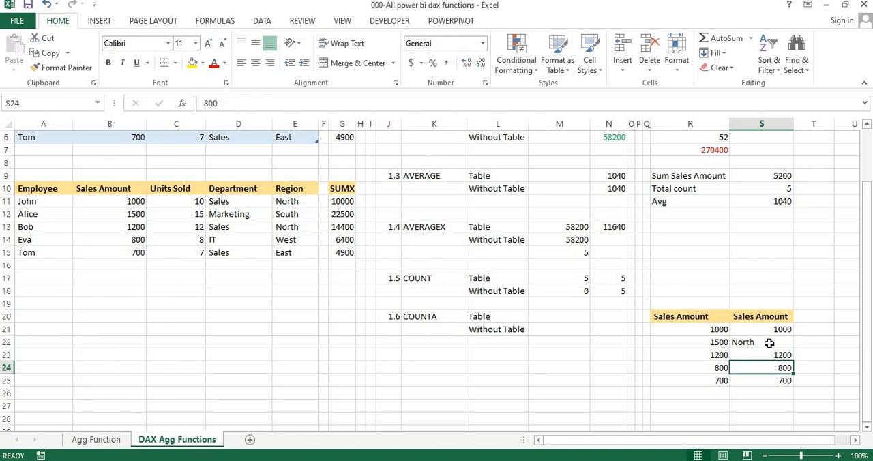
type("Sou")
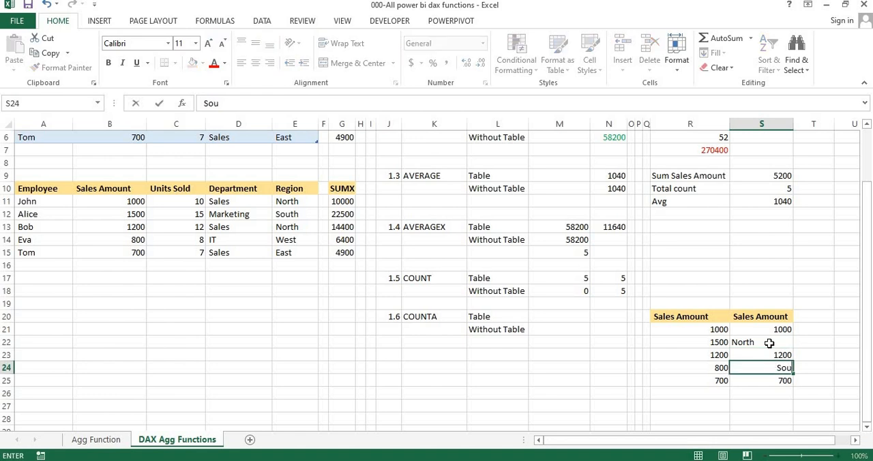
type("rt")
key("BackSpace")
key("BackSpace")
type("th")
key("Return")
Enter a COUNT formula over R21:R25 in M20, in the Table row of section 1.6
key("Up")
key("Up")
key("Up")
key("Up")
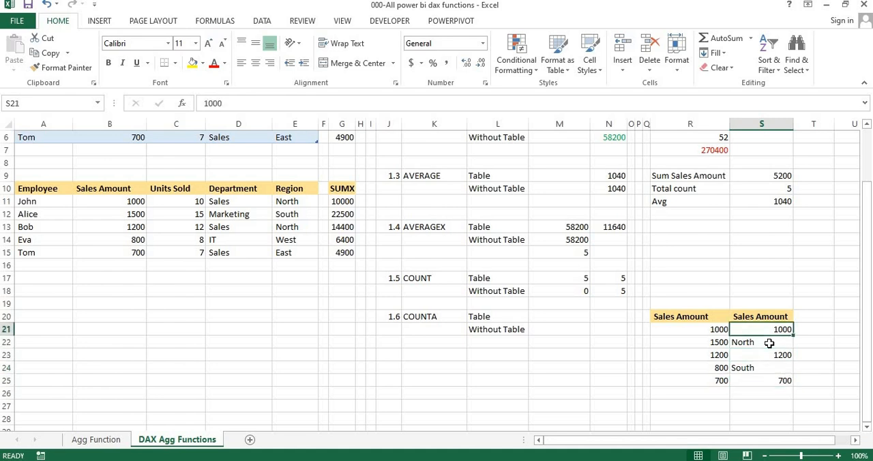
key("Left")
key("Left")
key("Left")
key("Left")
key("Left")
key("Left")
key("Up")
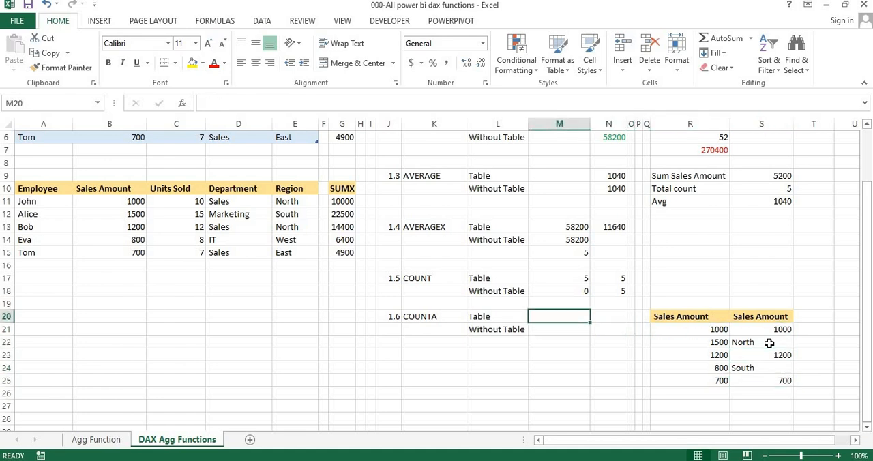
type("=count")
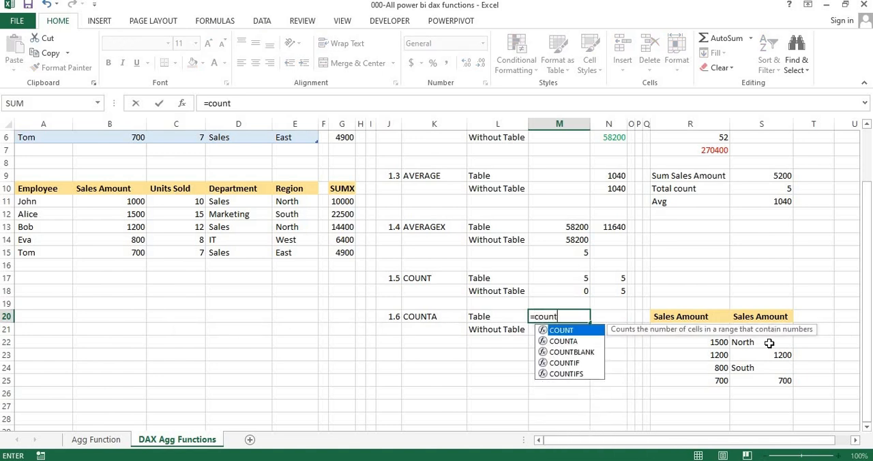
key("Tab")
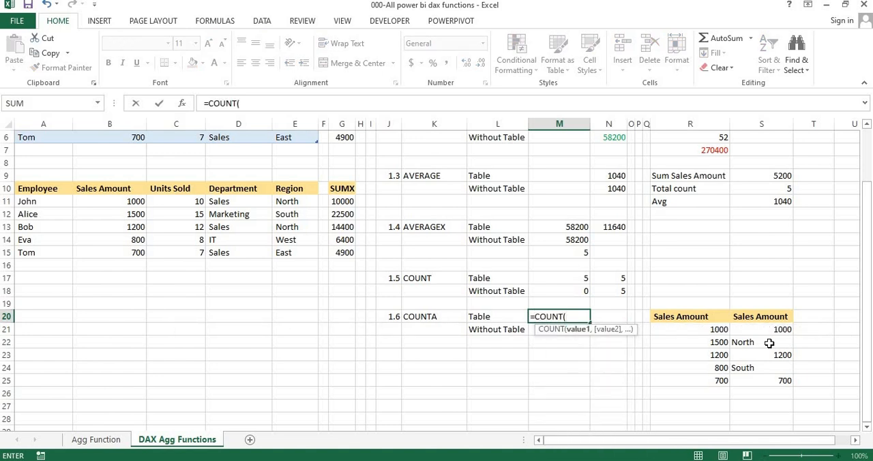
left_click(707, 330)
key("shift+Down")
key("shift+Down")
key("shift+Down")
key("shift+Down")
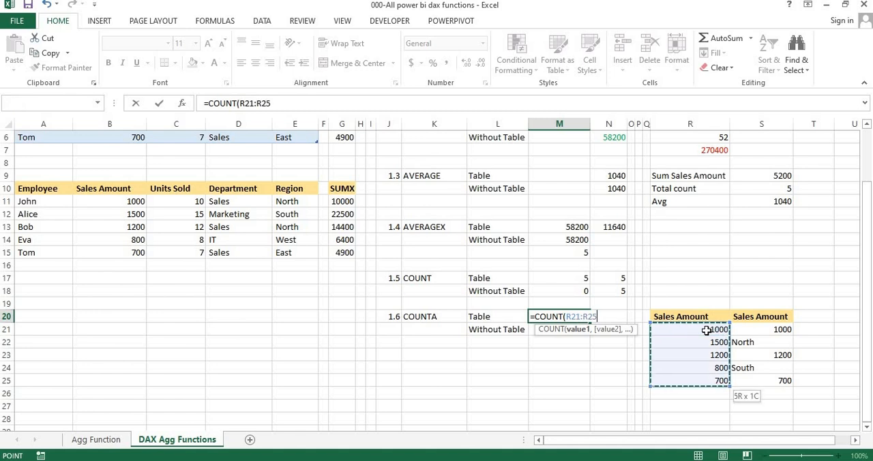
key("Return")
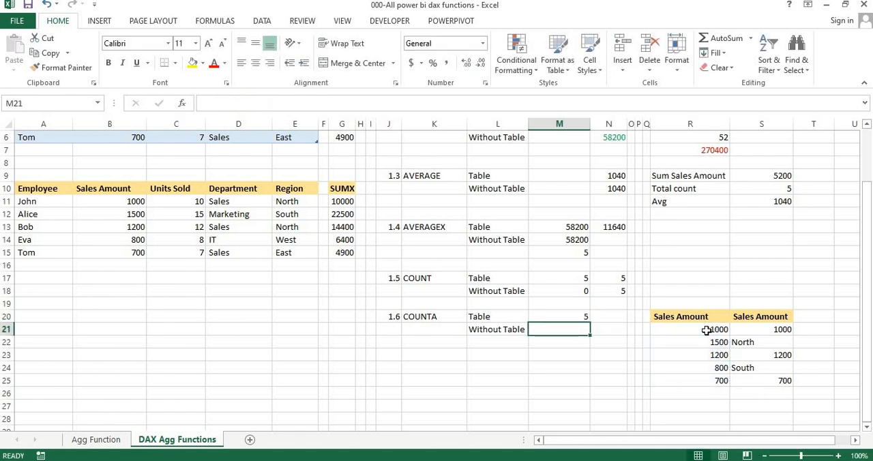
Enter a COUNT formula over the mixed list S21:S25 in M21, in the Without Table row
type("=count")
key("Tab")
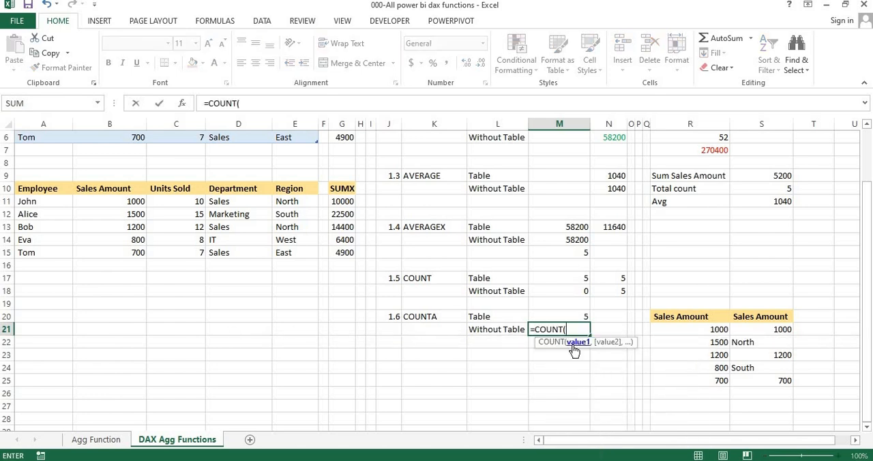
key("BackSpace")
key("BackSpace")
key("BackSpace")
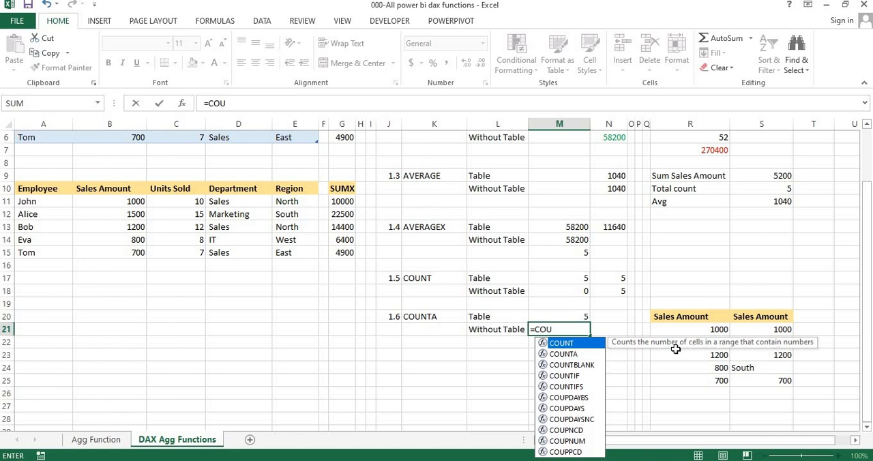
key("Tab")
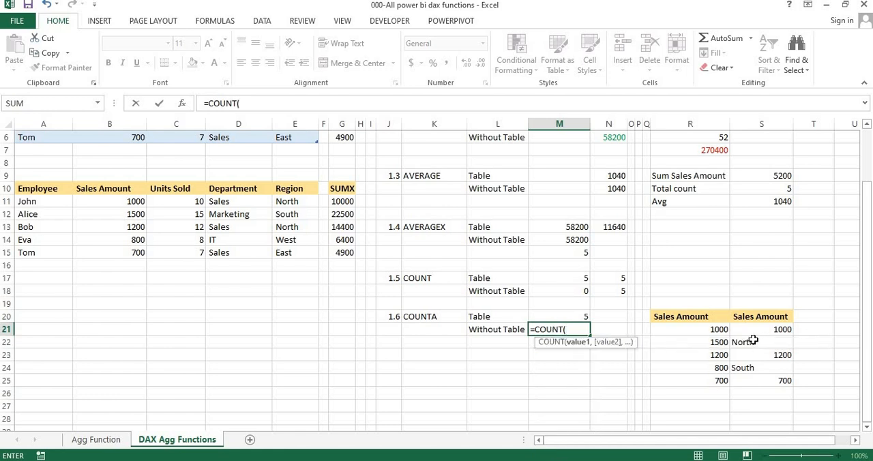
left_click_drag(756, 330, 757, 381)
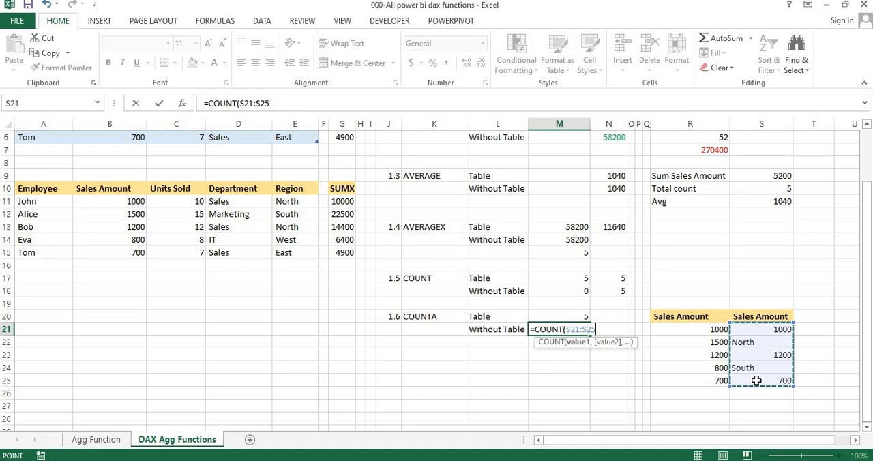
key("Return")
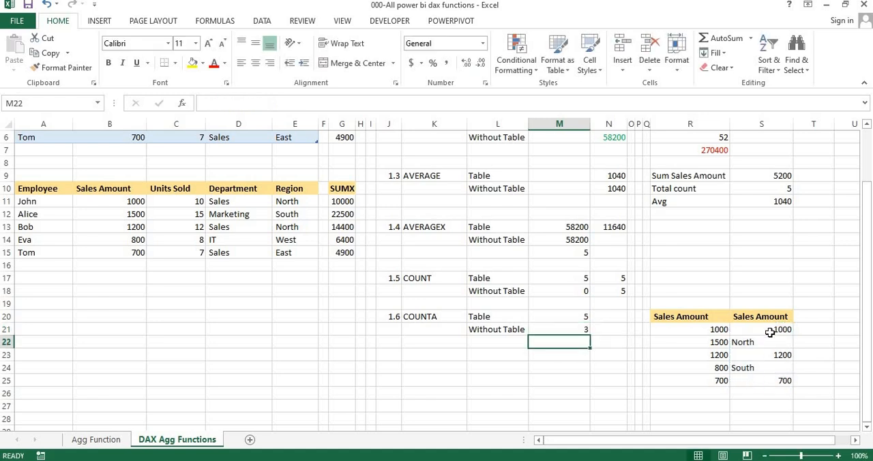
Examine which entries of the mixed Sales Amount list in S21:S25 are numbers and which are text
left_click(770, 331)
left_click(780, 355)
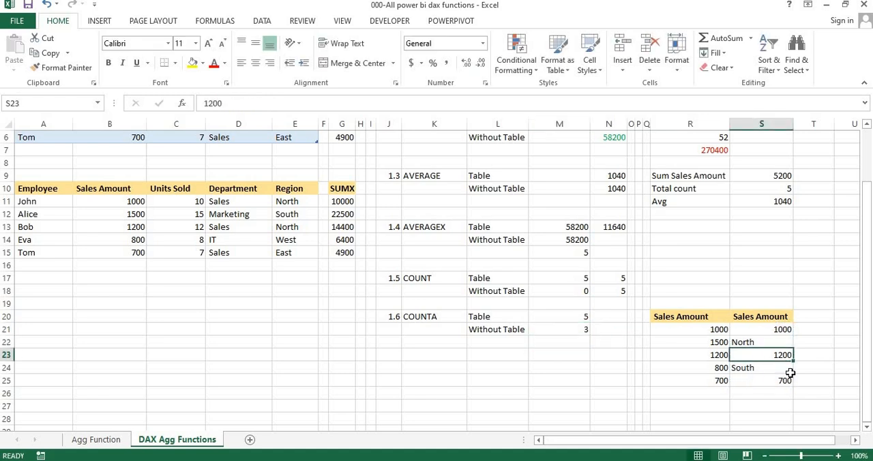
left_click(785, 384)
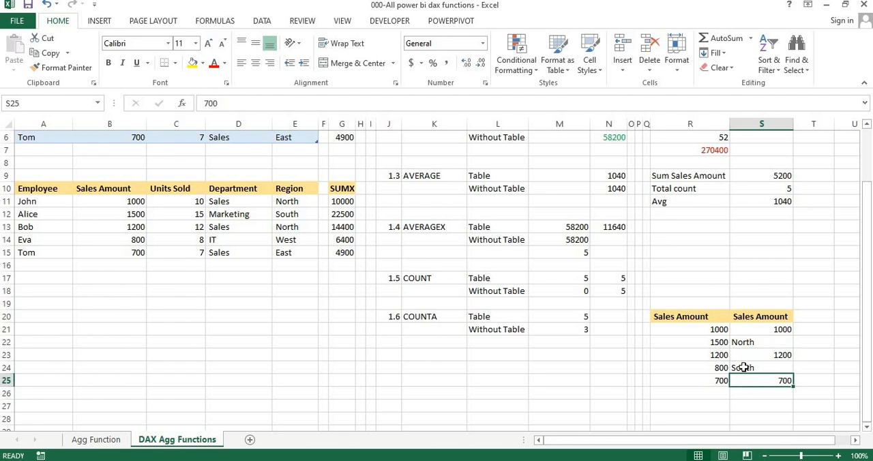
left_click(743, 368)
left_click(750, 345)
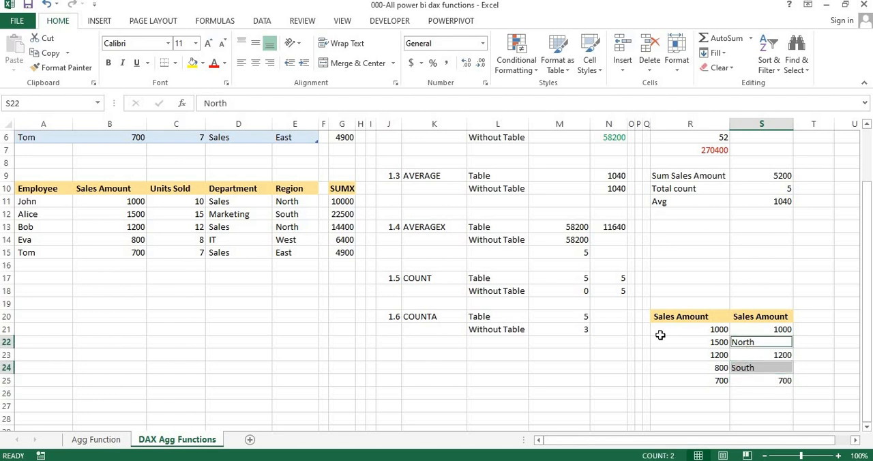
left_click(654, 343)
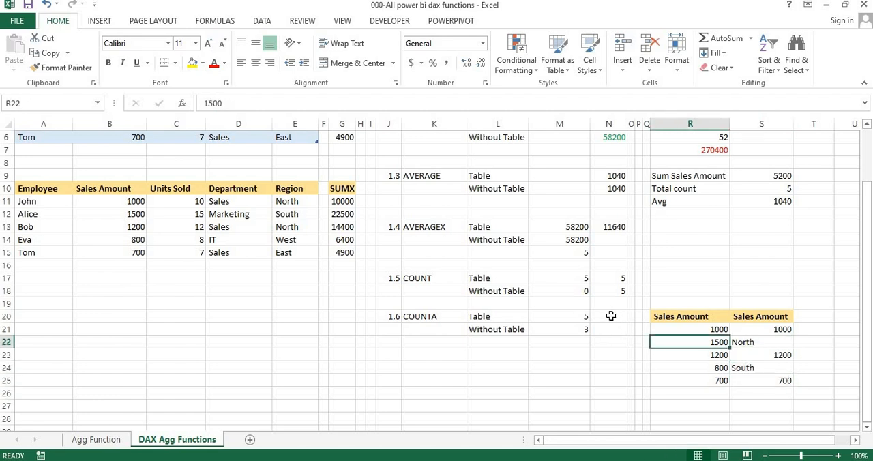
left_click(611, 316)
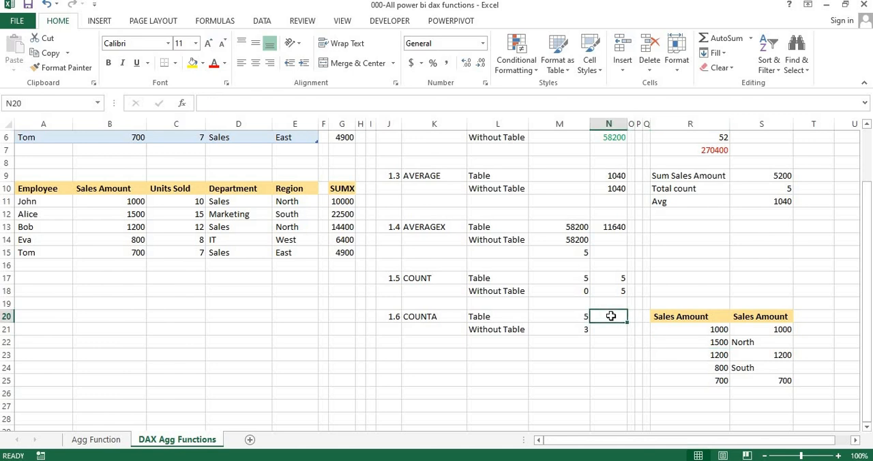
key("Right")
key("Right")
key("Right")
key("Right")
key("shift+Down")
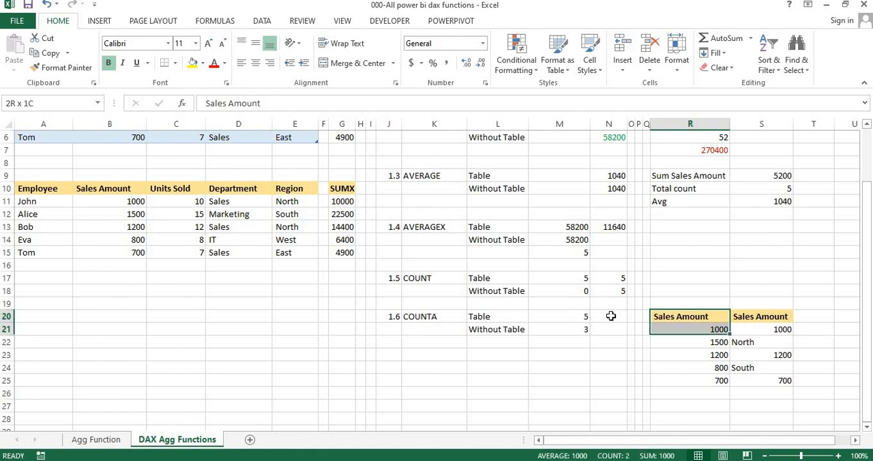
key("shift+Down")
key("shift+Down")
key("shift+Down")
key("shift+Down")
key("ctrl+c")
key("Right")
key("Right")
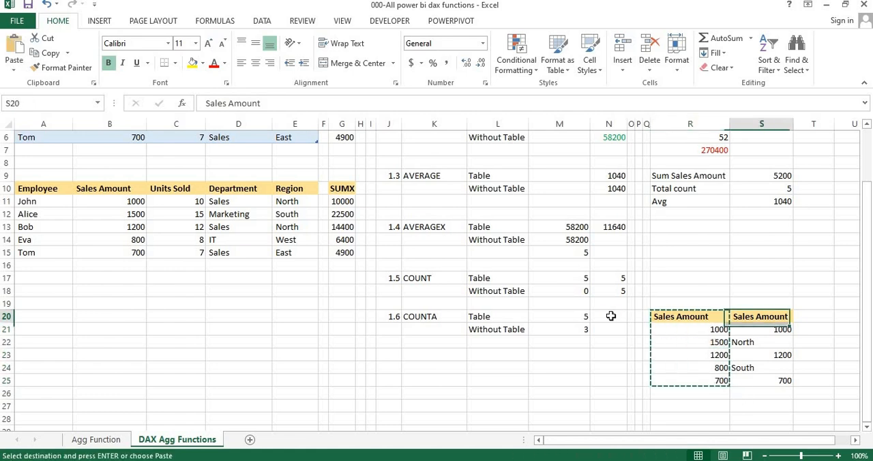
key("Left")
key("Left")
Copy both Sales Amount lists from R20:S25 into U20:V25 and autofit the new columns' widths
key("shift+Right")
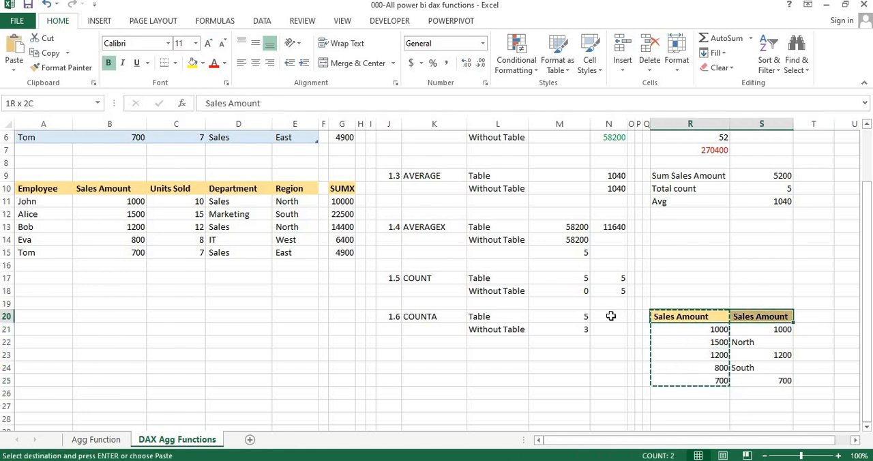
key("shift+Down")
key("shift+Down")
key("shift+Down")
key("shift+Down")
key("shift+Down")
key("shift+Up")
key("ctrl+c")
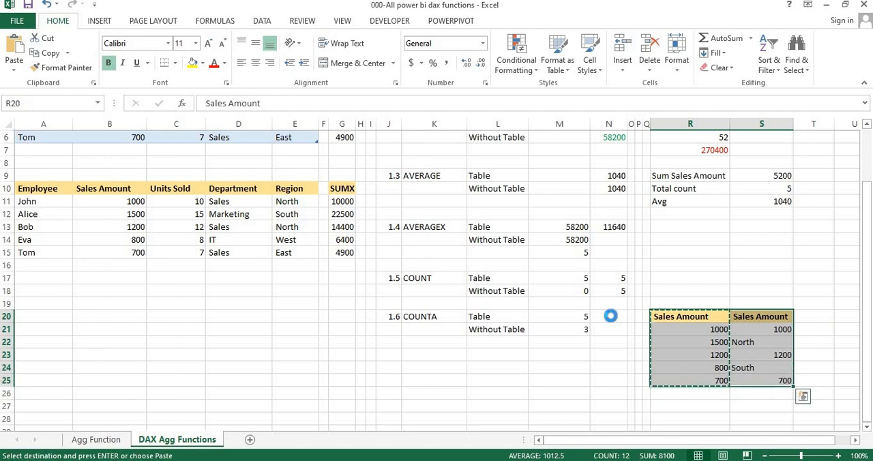
key("Right")
key("Right")
key("Right")
key("Right")
key("Right")
key("Right")
key("Left")
key("Left")
key("Left")
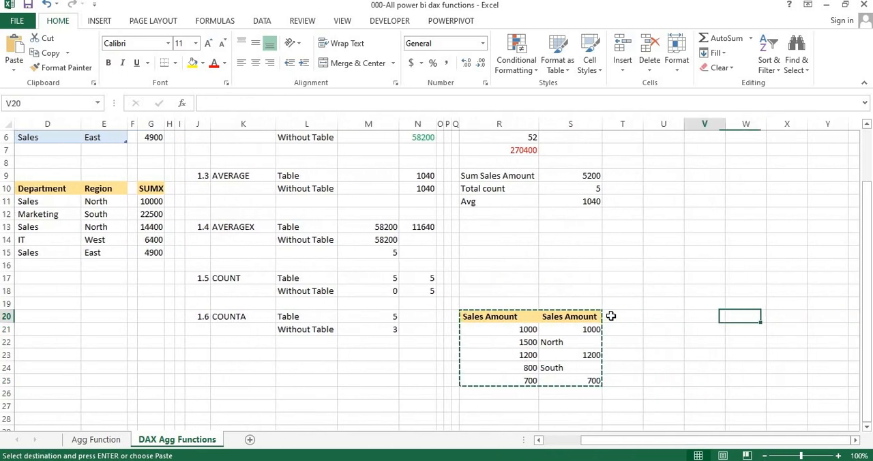
key("ctrl+v")
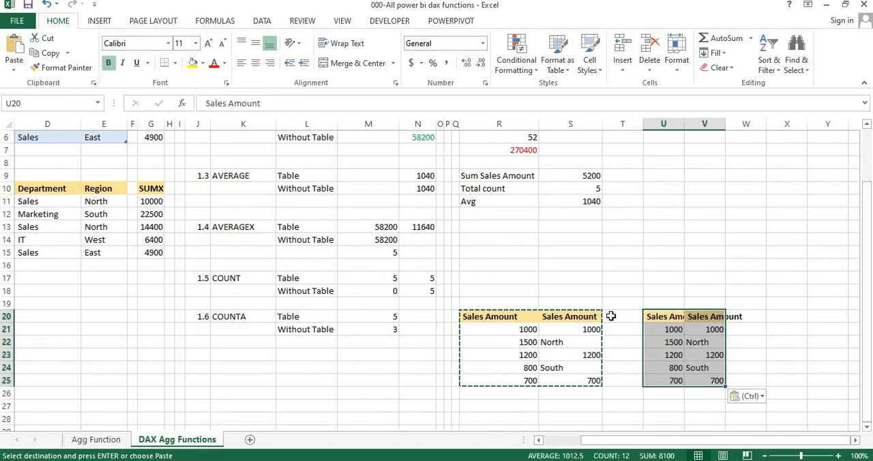
key("alt+o")
key("c")
key("a")
Enter the label Count in R19, above the original pair of Sales Amount lists
key("Left")
key("Left")
key("Left")
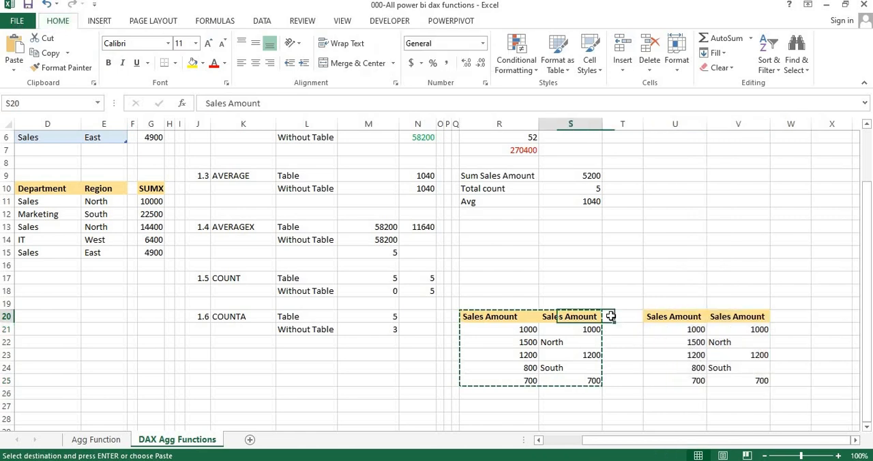
key("Up")
type("Count")
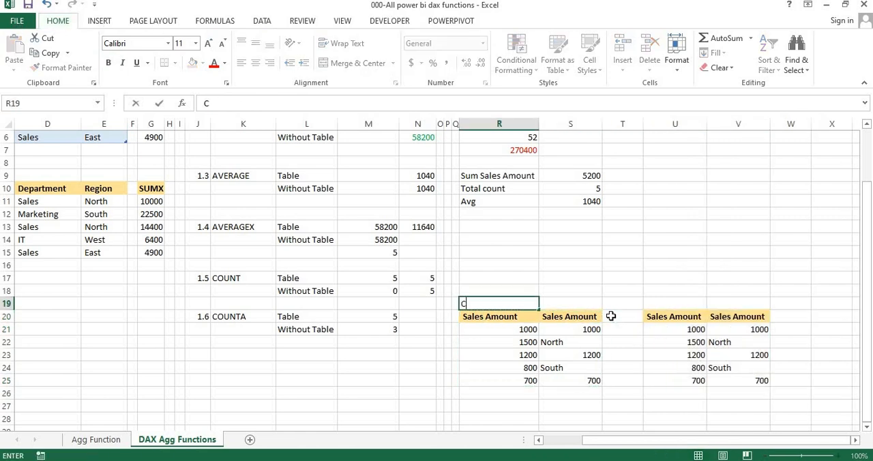
key("BackSpace")
key("BackSpace")
key("BackSpace")
type("i")
type("unt")
Enter the label CountA in U19, above the copied pair of Sales Amount lists
key("Right")
key("Right")
key("Right")
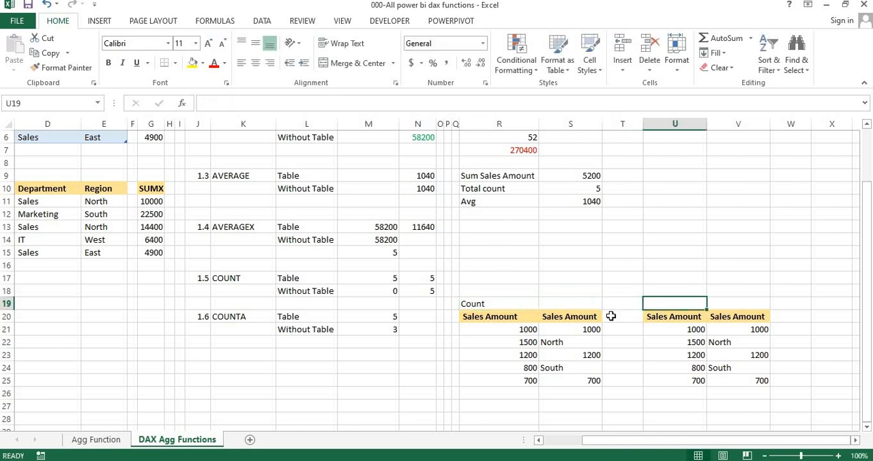
type("C")
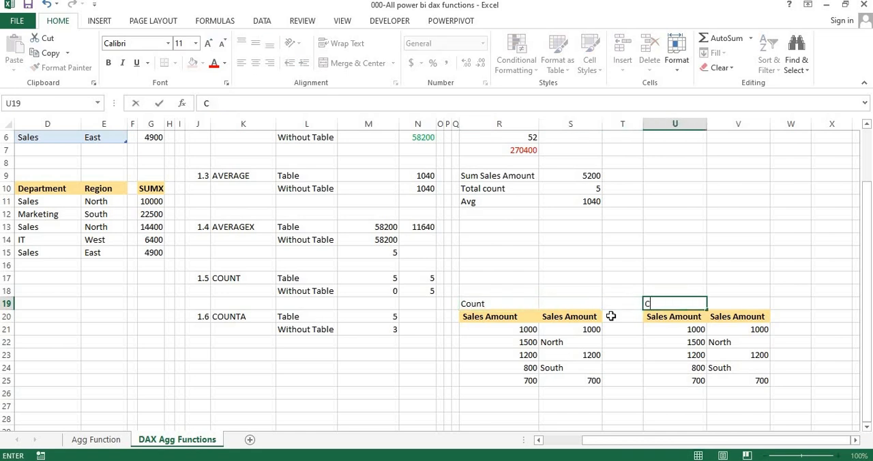
type("uiuntA")
key("Return")
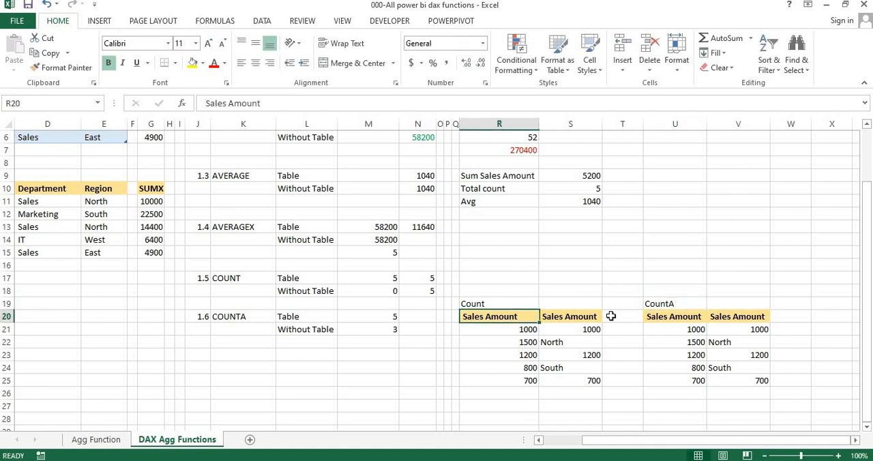
Clear cell U22 in the copied numeric list and cell V24 in the copied mixed list
key("Down")
key("Right")
key("Right")
key("Right")
key("Right")
key("Down")
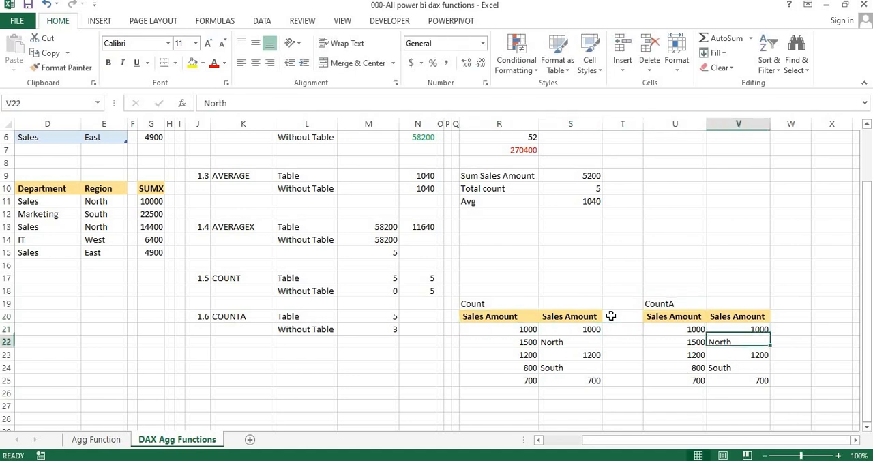
key("Left")
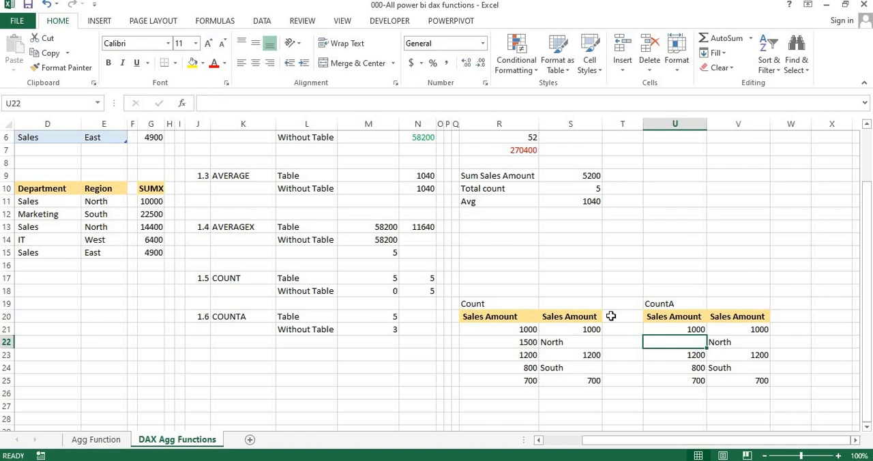
key("Right")
key("Down")
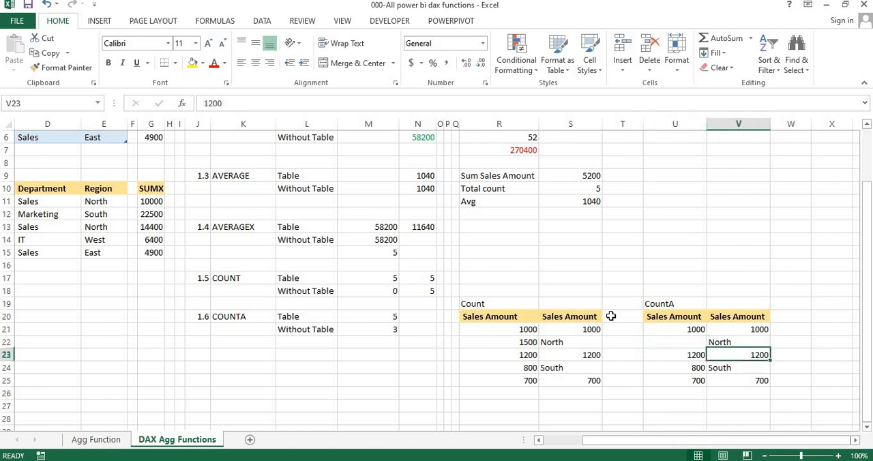
key("Down")
key("Delete")
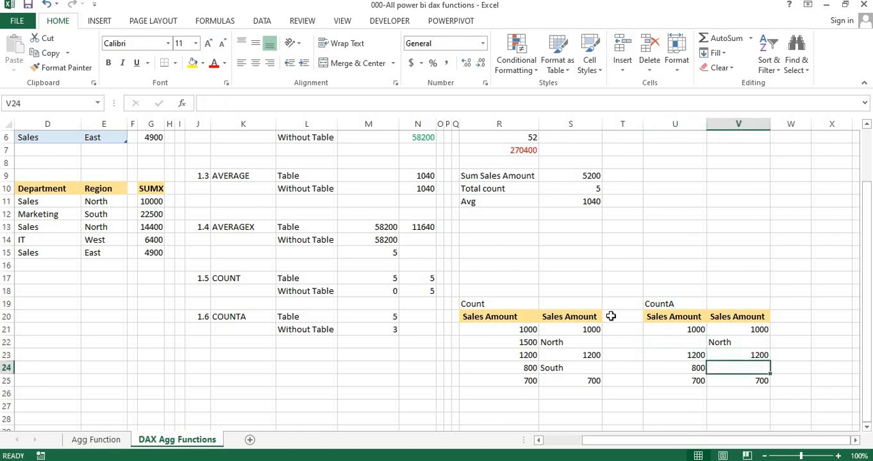
Enter a COUNTA formula over U21:U25 in N20, in the Table row of section 1.6
key("Left")
key("Left")
key("Left")
key("Left")
key("Left")
key("Left")
key("Left")
key("Left")
key("Left")
key("Left")
key("Up")
key("Up")
key("Up")
key("Up")
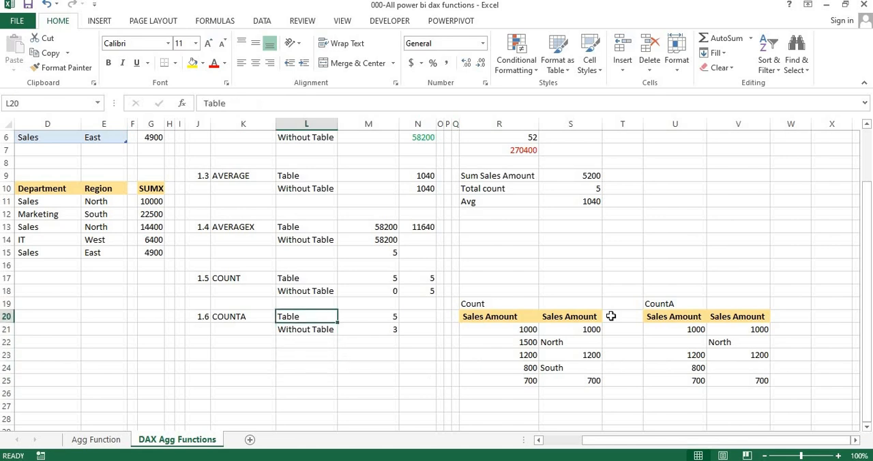
key("Right")
key("Right")
type("=")
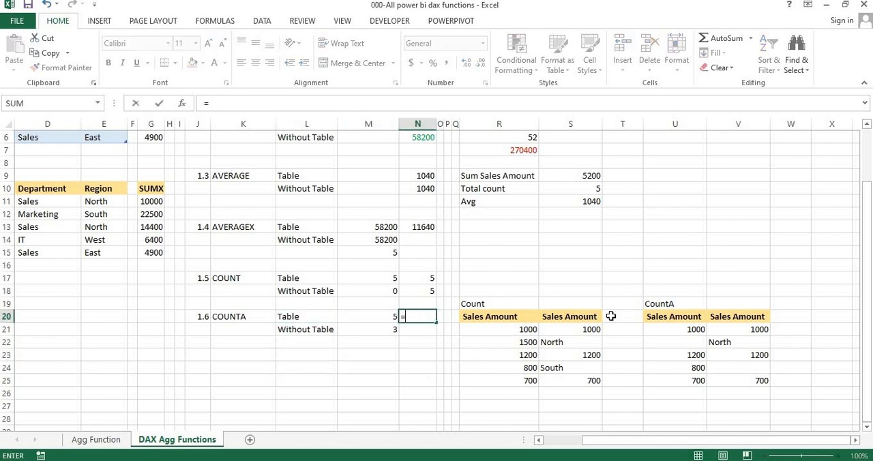
type("coun")
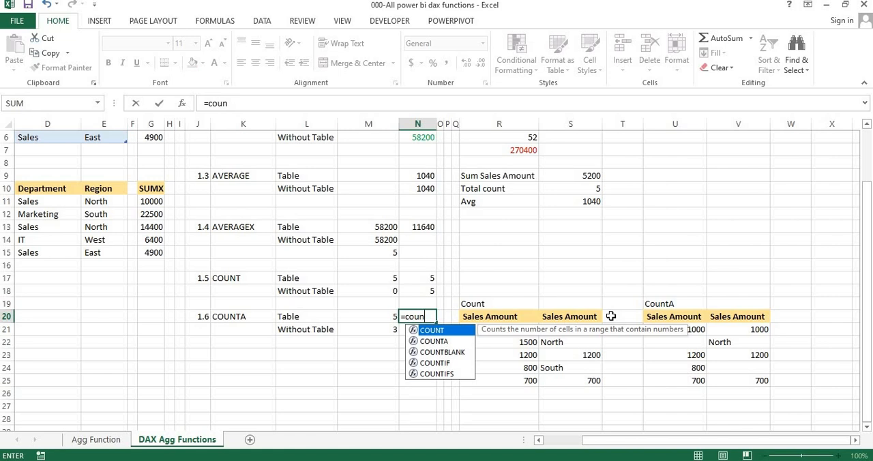
key("Down")
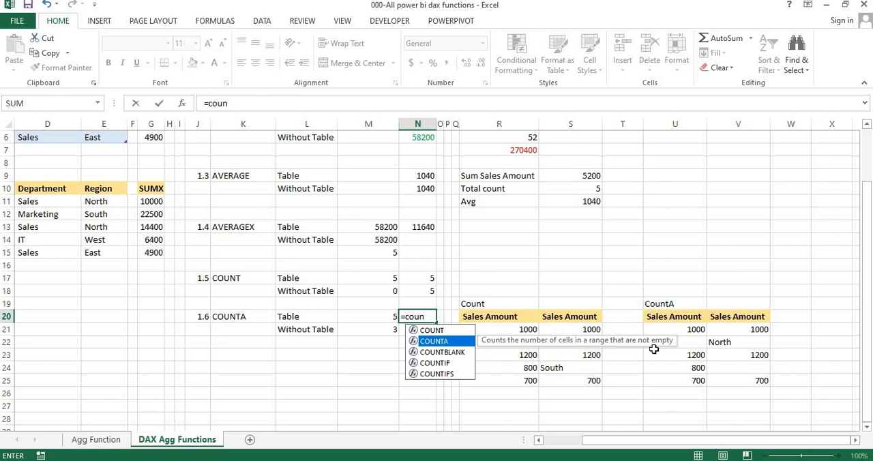
key("Tab")
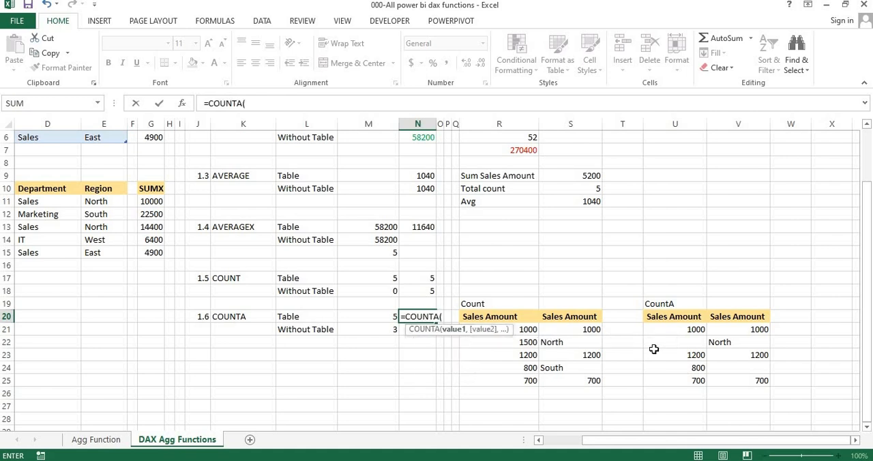
left_click_drag(673, 330, 676, 381)
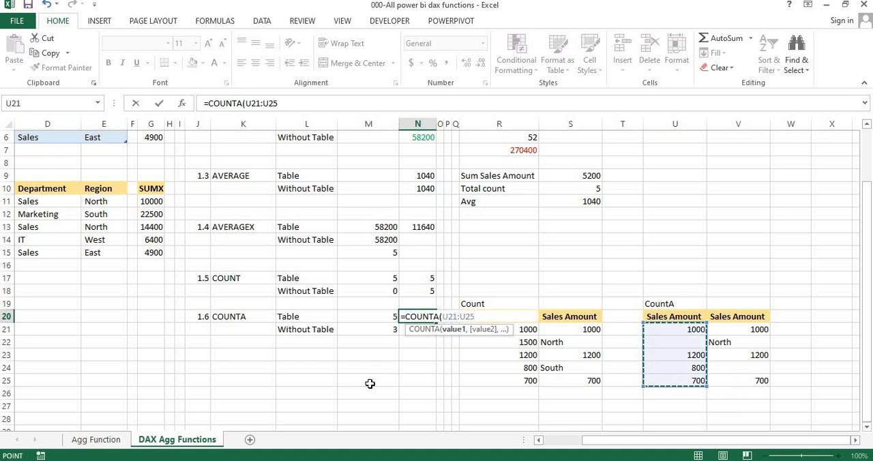
key("Return")
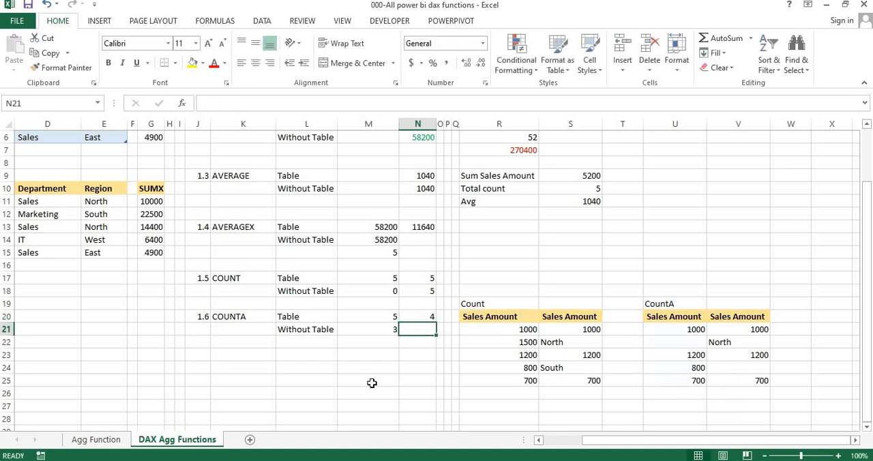
left_click(688, 341)
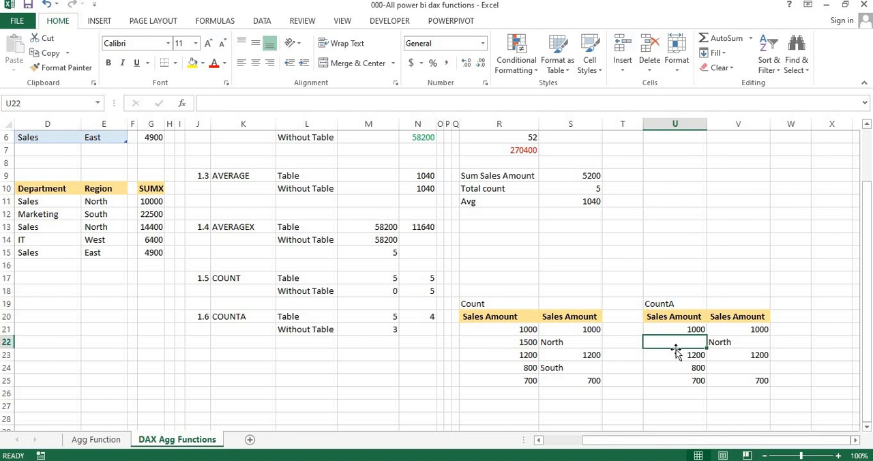
Enter the formula =COUNTA(V21:V25) in N21, in the Without Table row of section 1.6
left_click(415, 331)
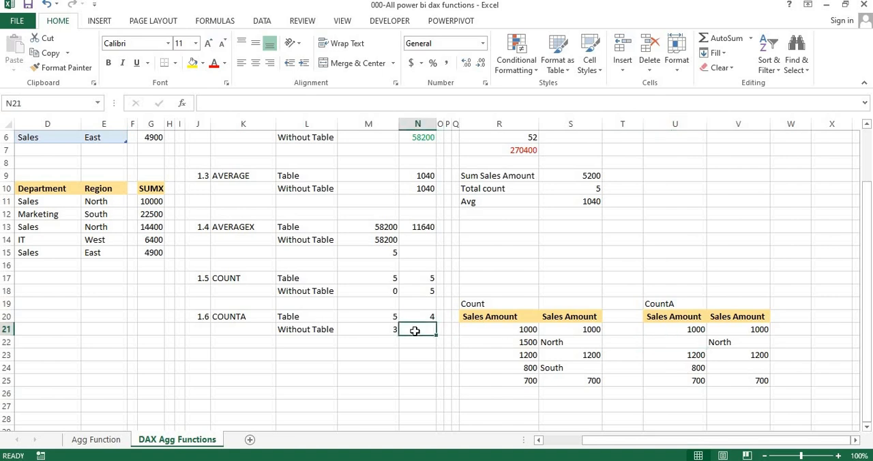
type("nt")
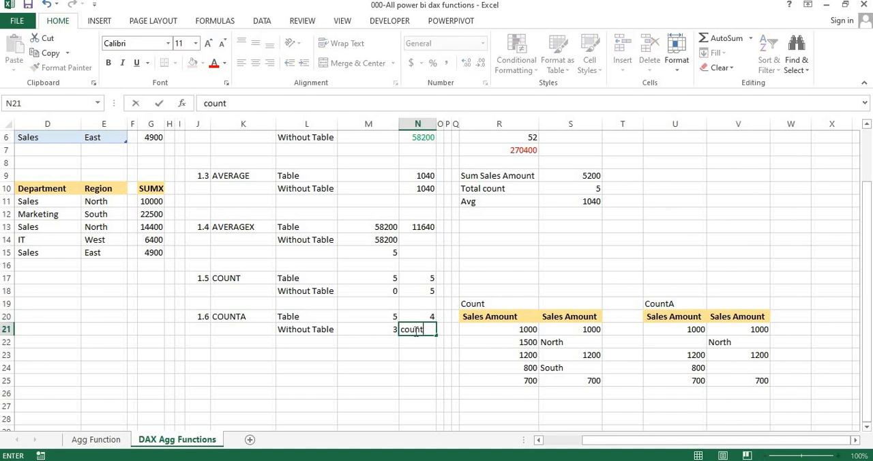
key("BackSpace")
key("BackSpace")
key("BackSpace")
key("BackSpace")
key("BackSpace")
type("=count")
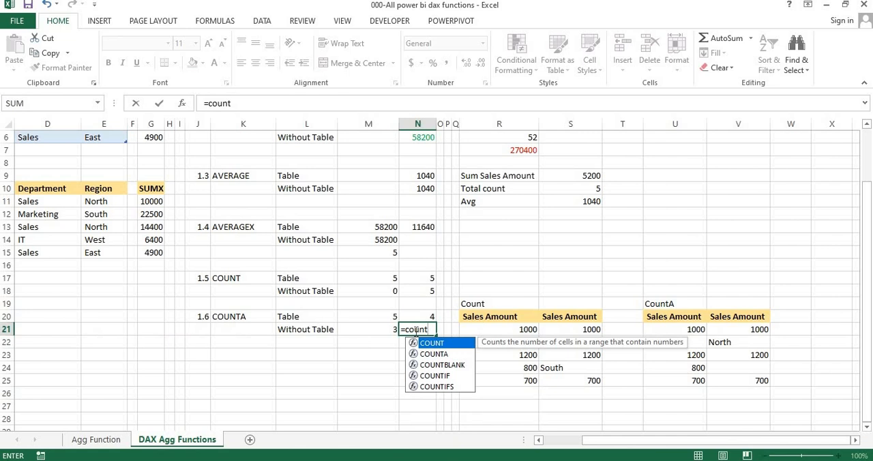
type("a")
key("Tab")
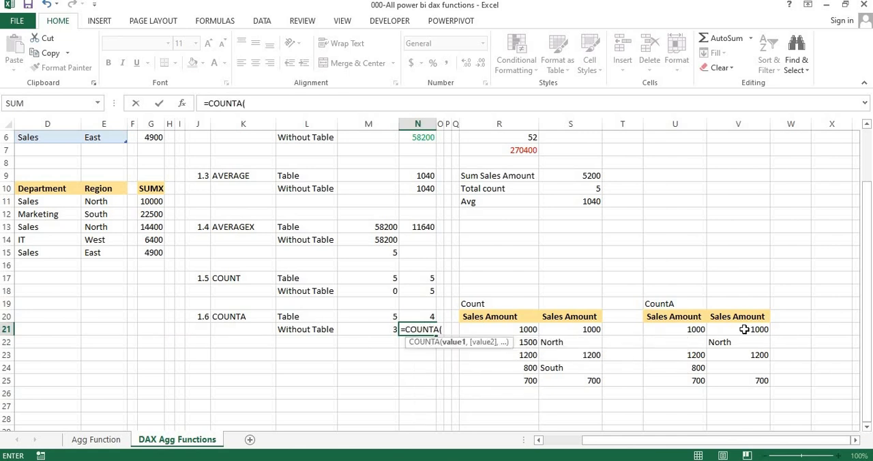
left_click_drag(744, 329, 743, 380)
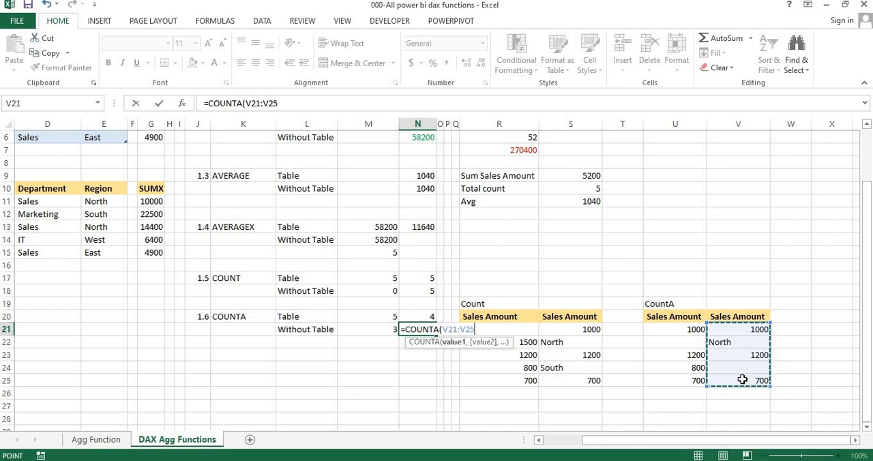
type(")")
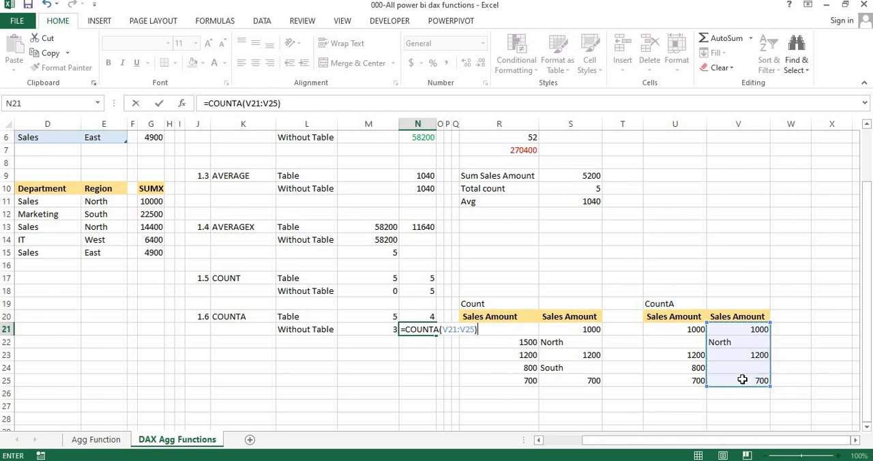
key("Return")
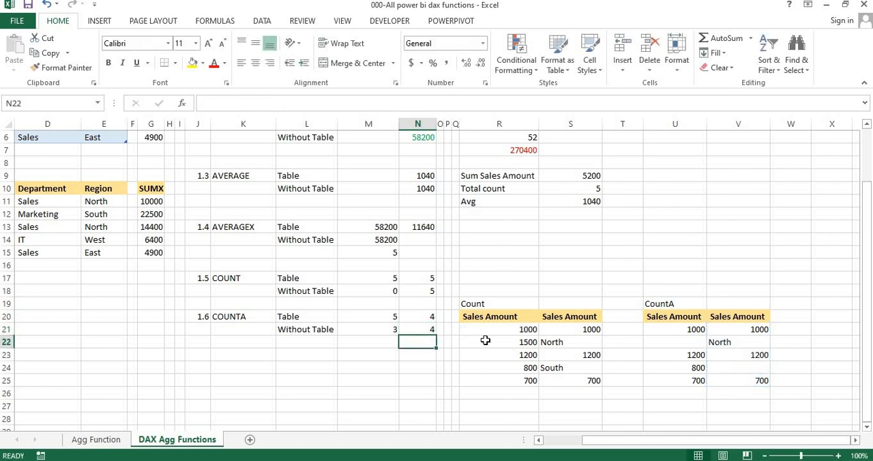
Examine the section 1.6 COUNTA formula in N21 against text cell V22 and blank cells V24 and U22 of the CountA lists
left_click(418, 329)
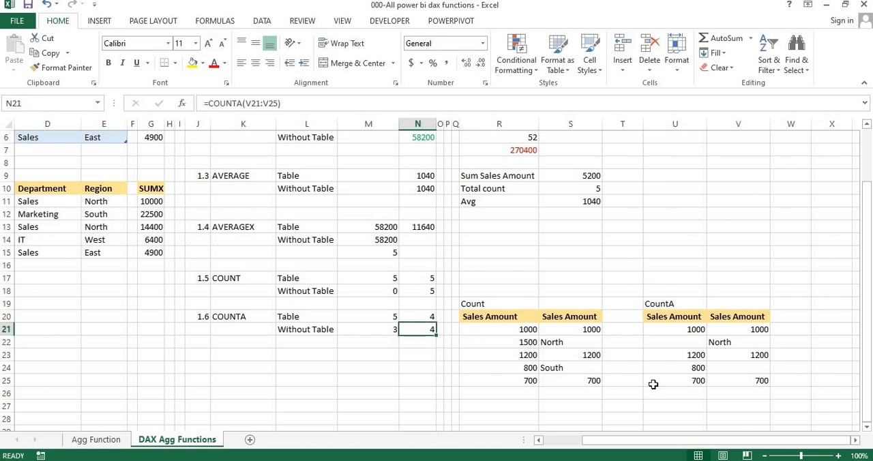
left_click(731, 342)
left_click(735, 368)
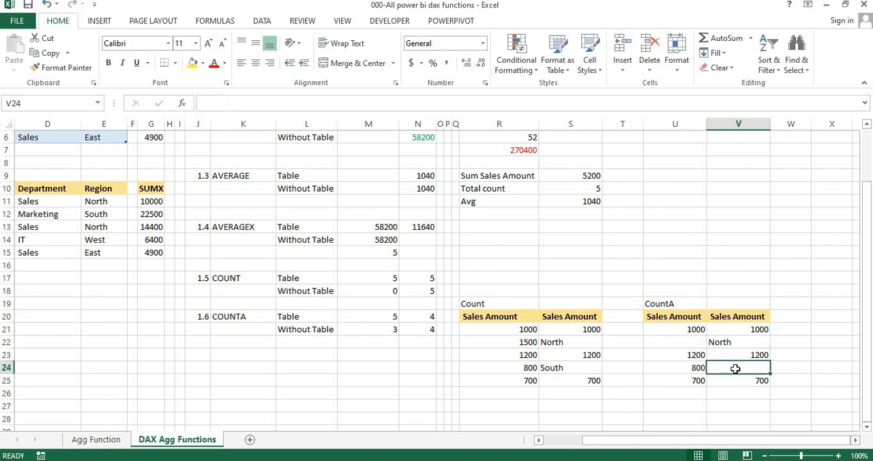
left_click(684, 340)
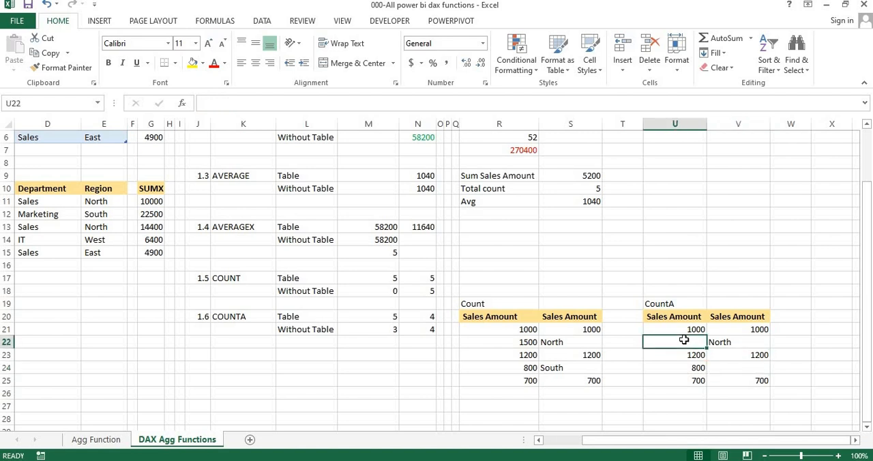
left_click(397, 319)
key("Left")
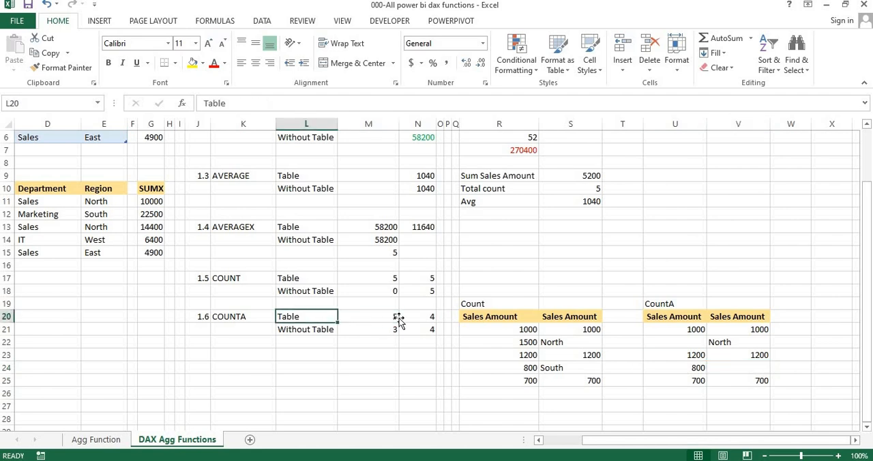
key("Home")
key("Right")
key("Right")
key("Right")
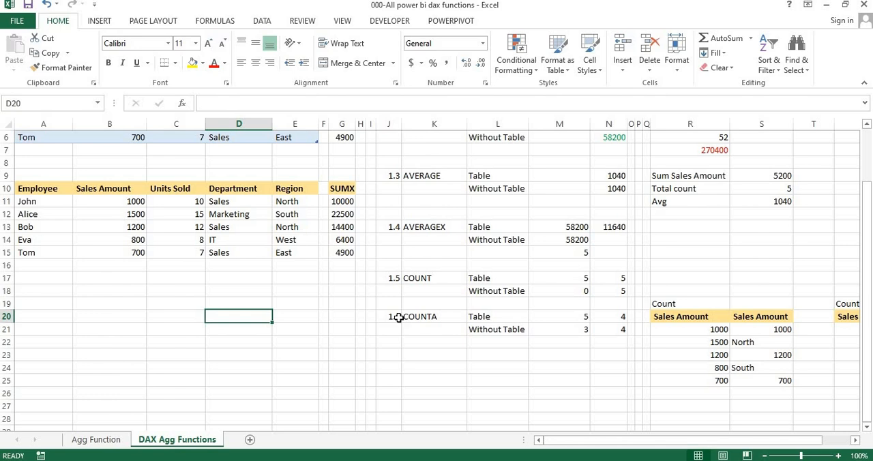
left_click(440, 318)
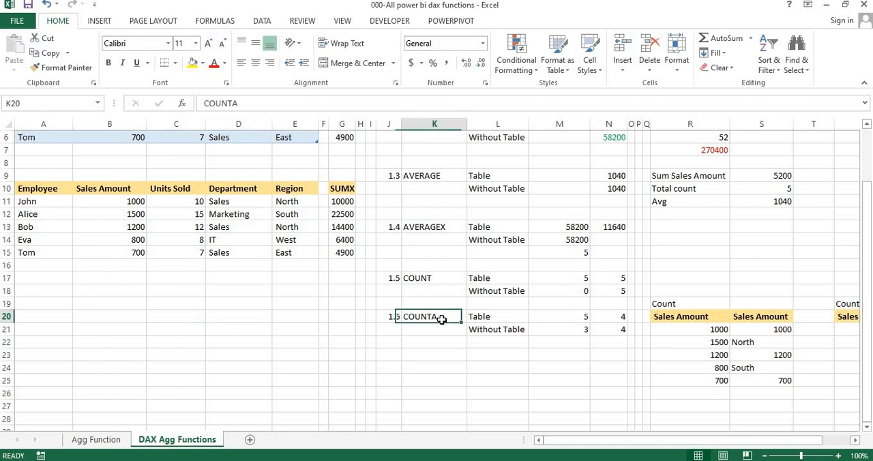
Switch to the Aggregation Functions PDF in Adobe Reader and read the COUNTA example, NonBlankRegions = COUNTA(SalesData[Region])
key("alt+Tab")
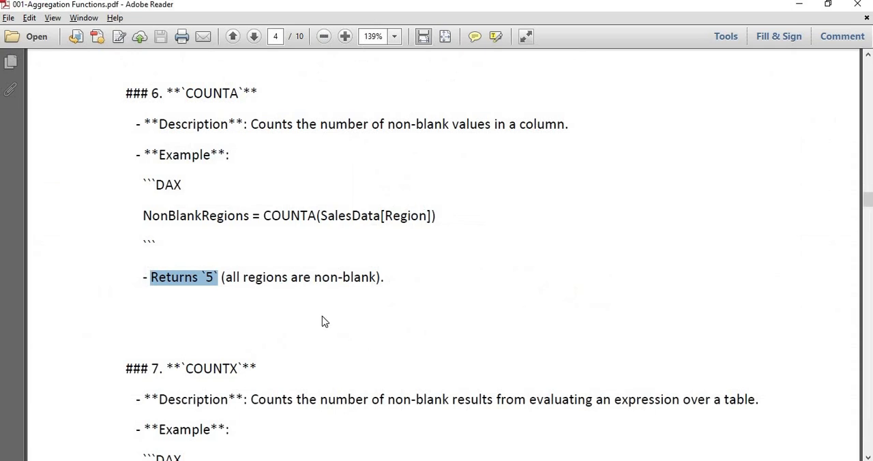
left_click(323, 317)
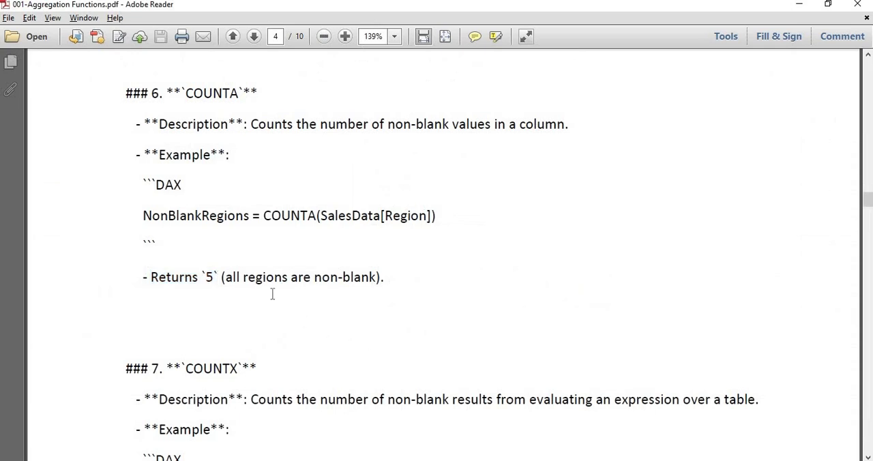
left_click_drag(243, 217, 147, 217)
left_click(266, 223)
Switch to the Power BI report and add a new page named 1.6 CountA after the 1.5 Count page
key("alt+Tab")
key("alt+Tab")
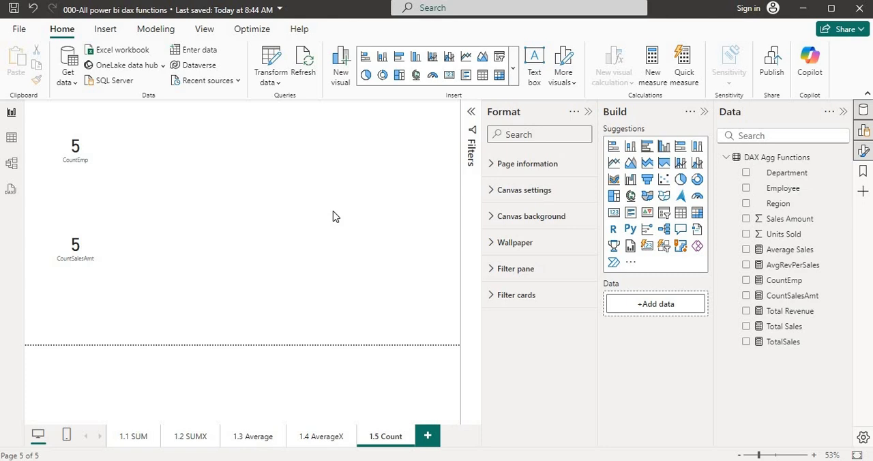
left_click(428, 439)
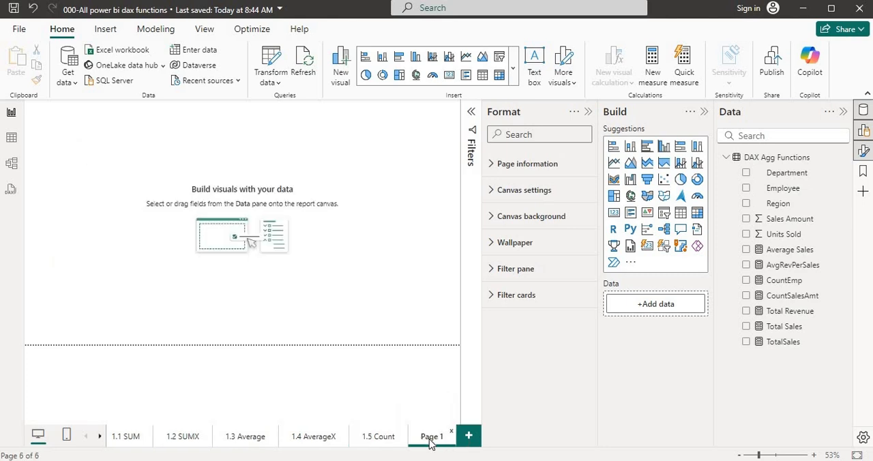
double_click(430, 439)
type("1.6")
type(" C")
type("ou")
type("ntA")
key("Return")
left_click(100, 437)
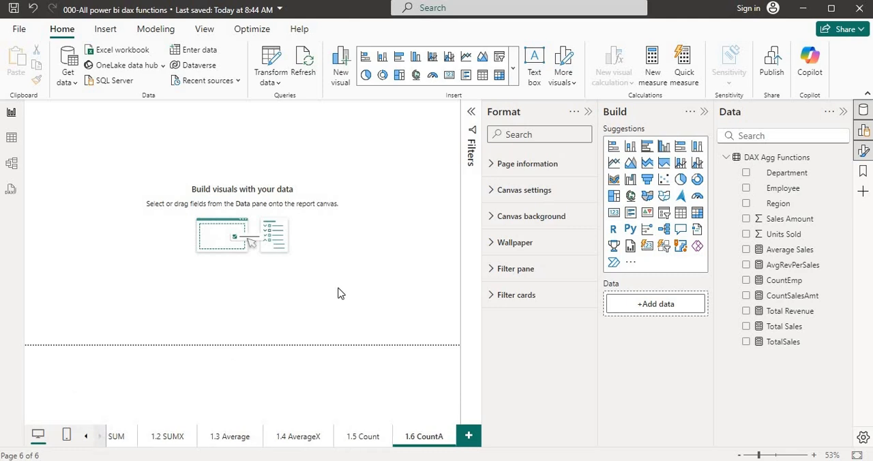
Create the measure CountNonBlankRegion = COUNTA('DAX Agg Functions'[ Region ]) in the DAX Agg Functions table
left_click(770, 159)
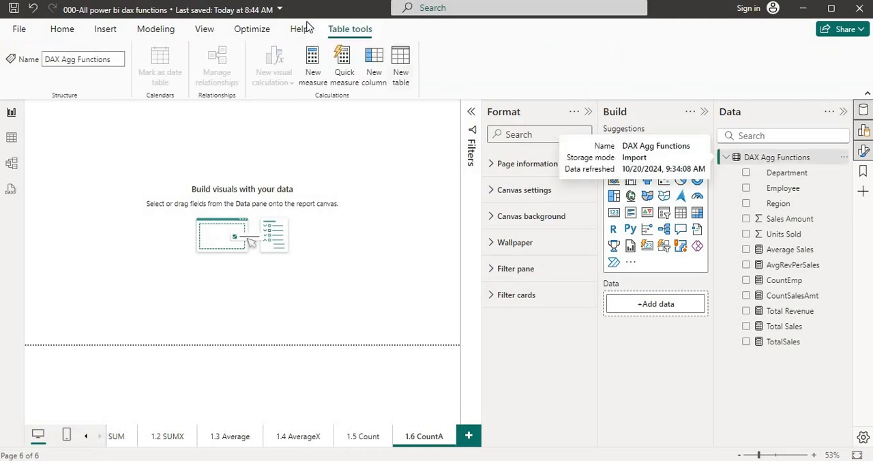
left_click(314, 64)
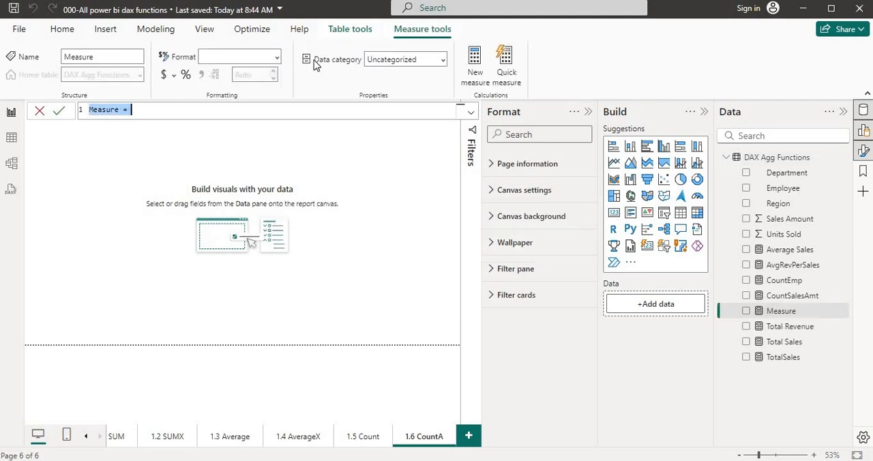
type("Count")
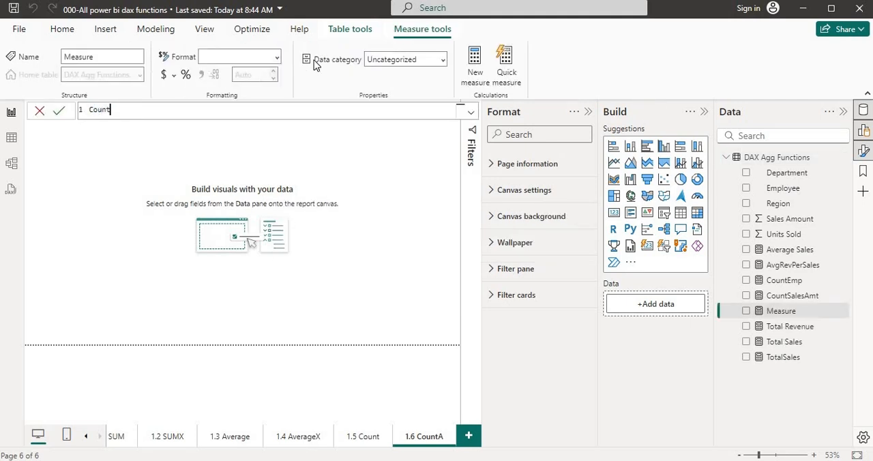
type("NonBlankRegion=count")
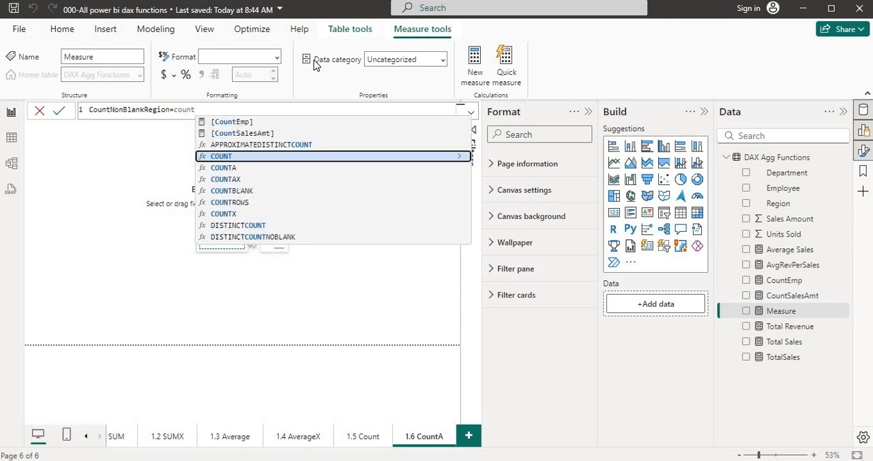
key("Down")
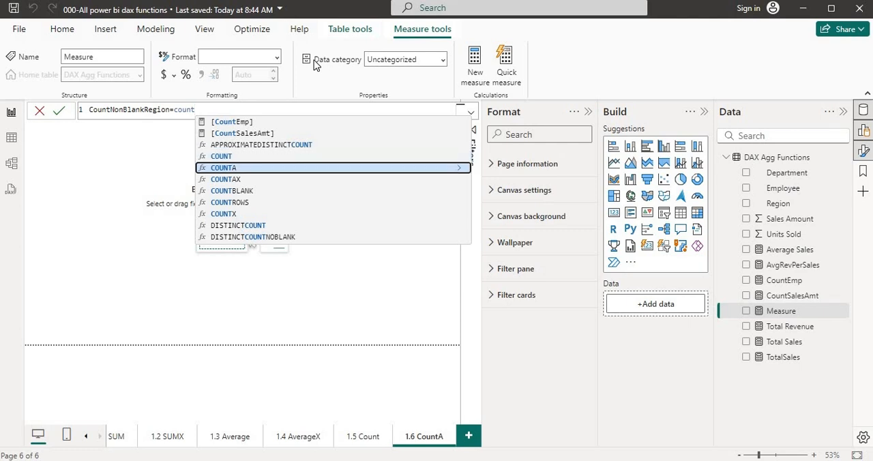
key("Tab")
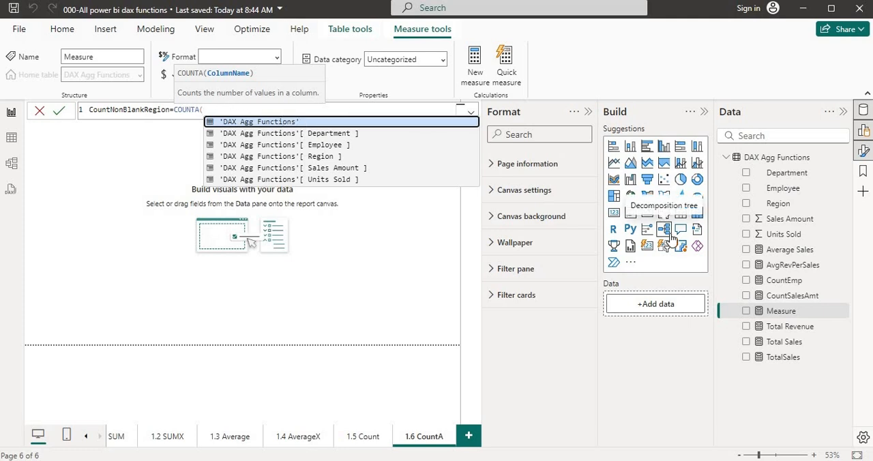
left_click(309, 159)
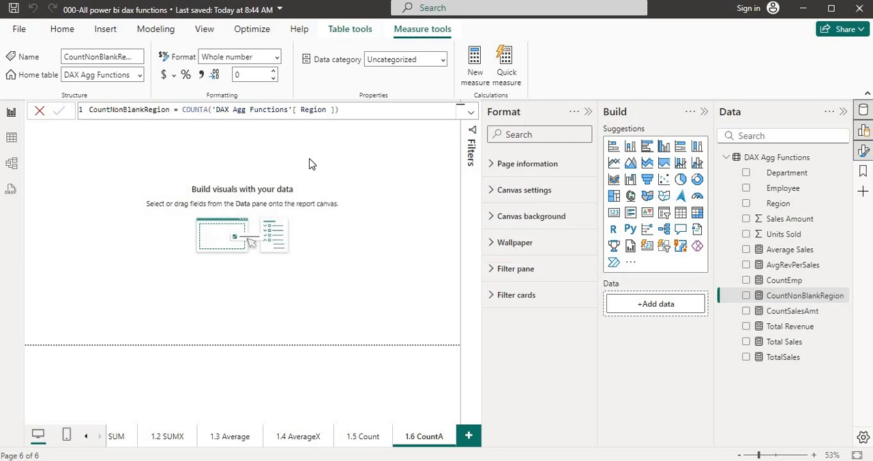
Add a card visual showing the CountNonBlankRegion measure to the 1.6 CountA page, and check it against the table's Region data
left_click(614, 214)
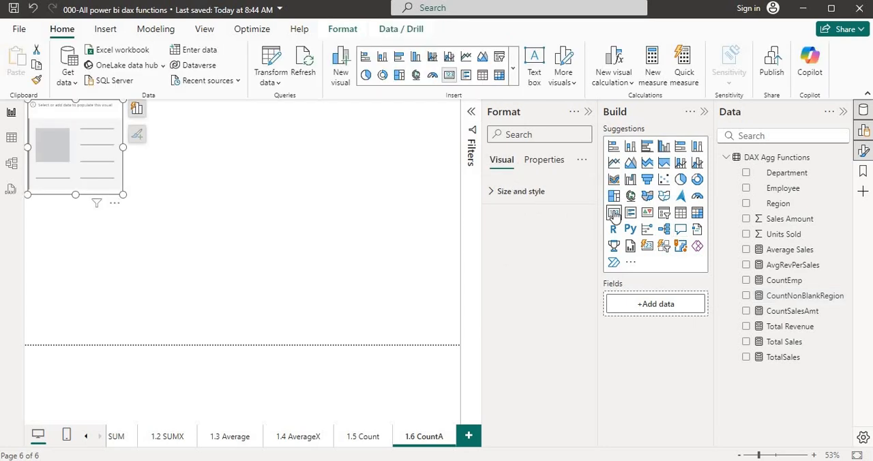
left_click(747, 298)
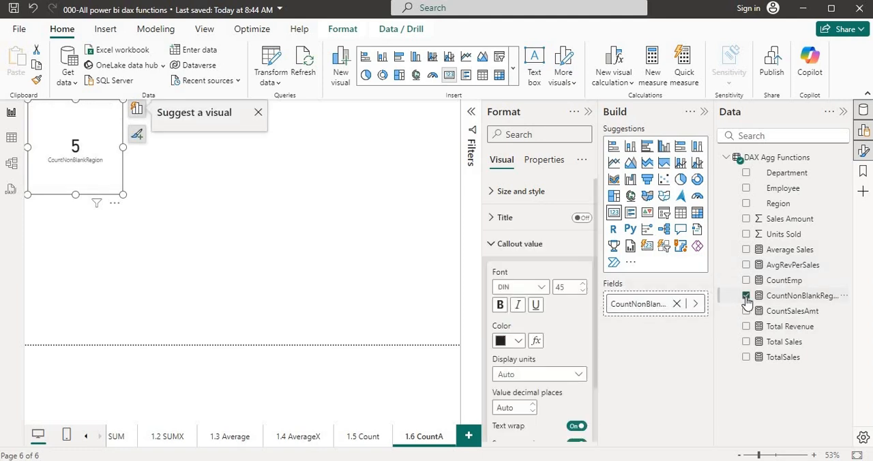
left_click(331, 237)
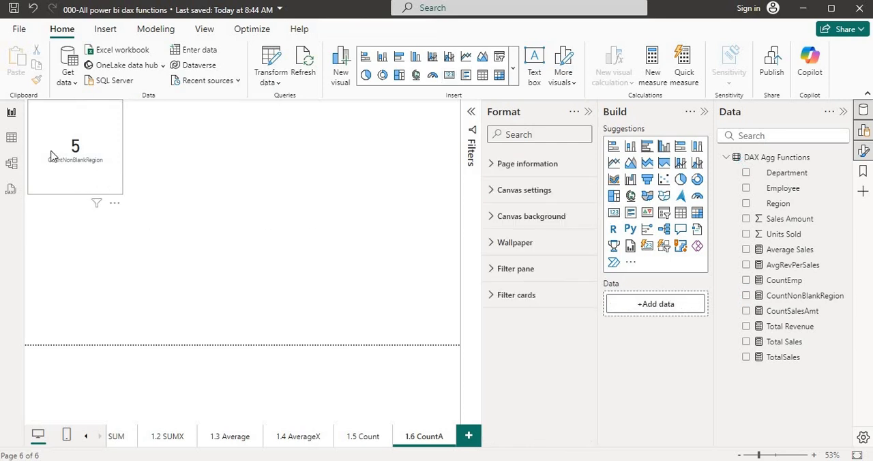
left_click(11, 141)
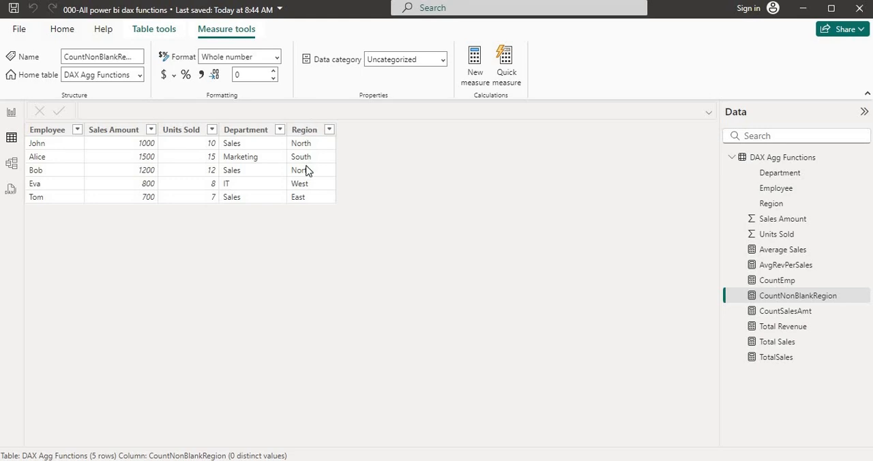
left_click(10, 117)
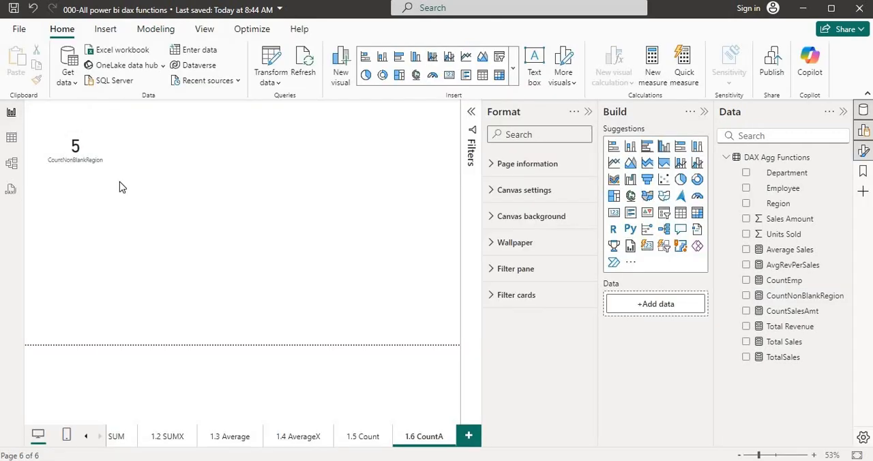